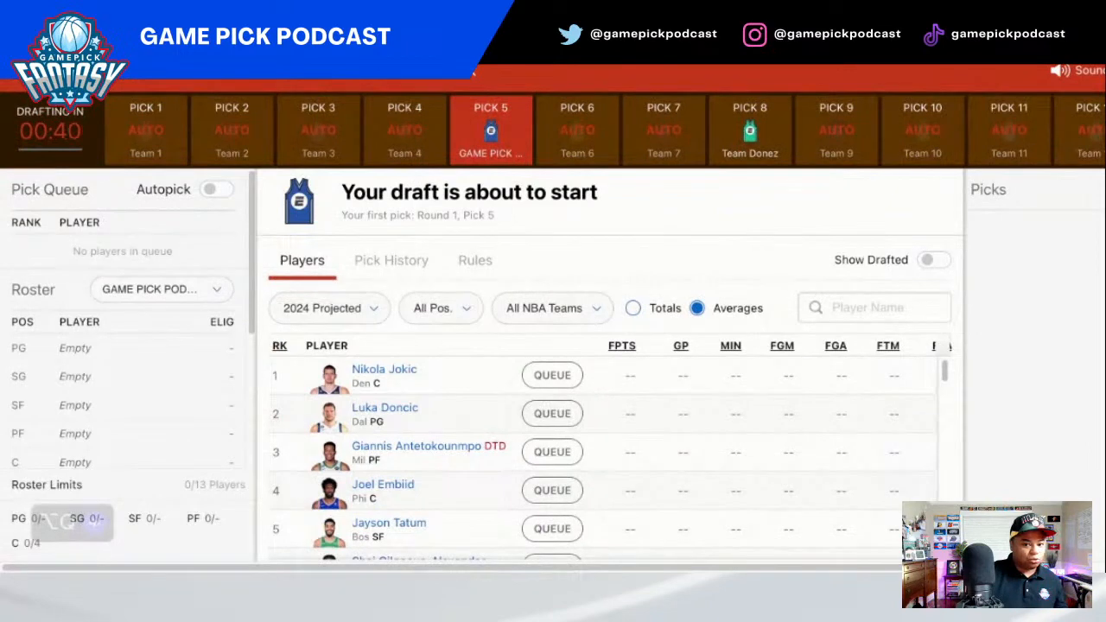
# Step: Zoom the draft page out and draft Nikola Jokic with the round 1 pick
pyautogui.hotkey('ctrl', '-')
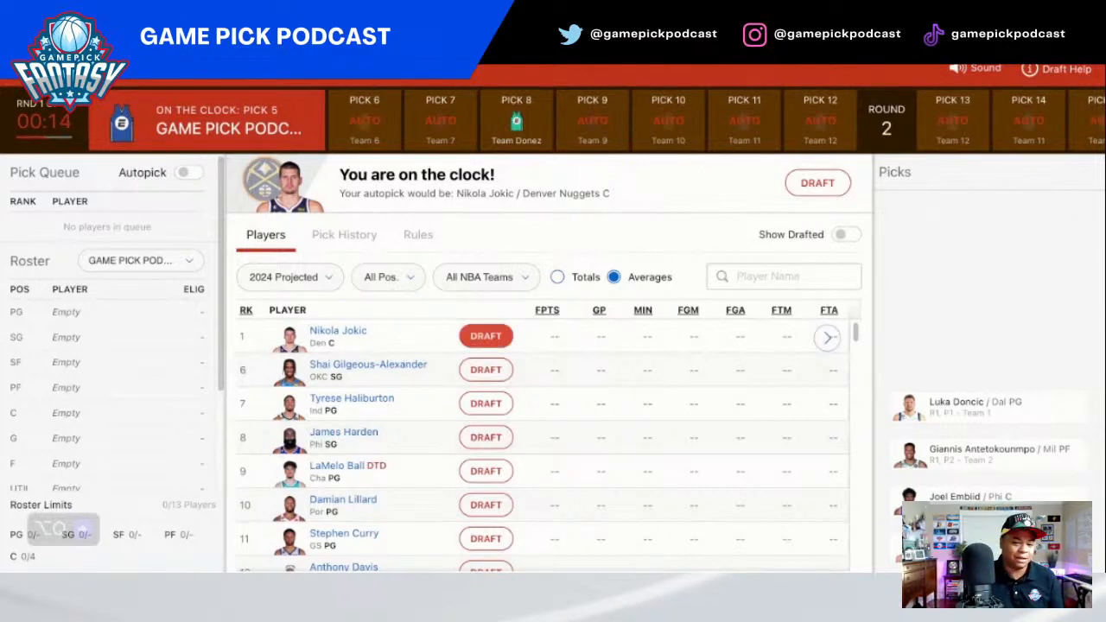
pyautogui.click(485, 335)
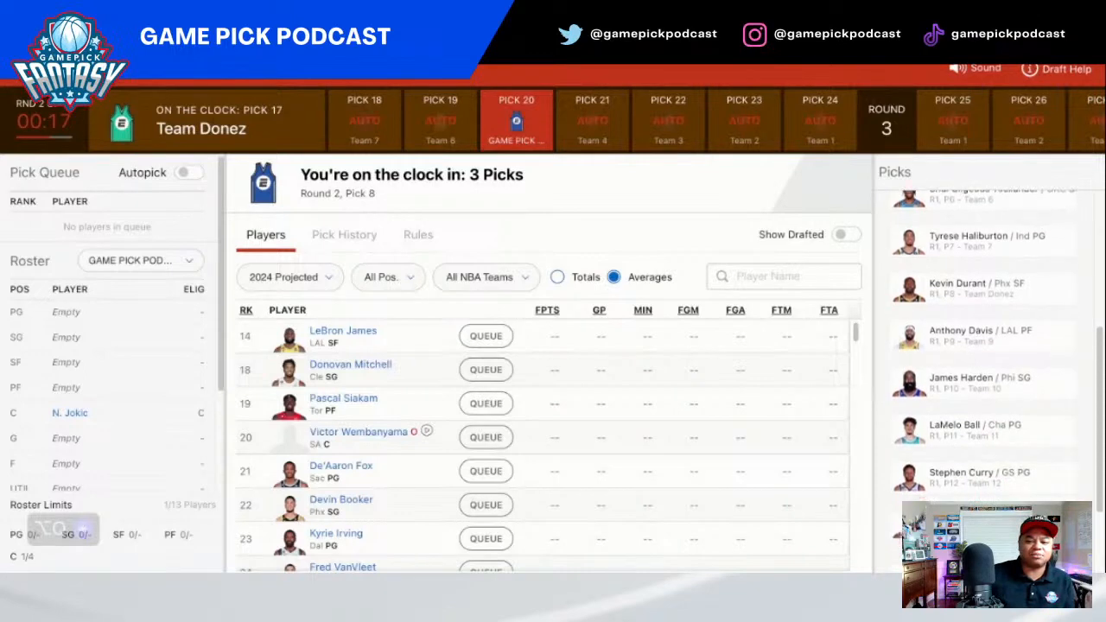
# Step: Check the pick history and the available players, and draft Kyrie Irving with the round 2 pick
pyautogui.click(344, 235)
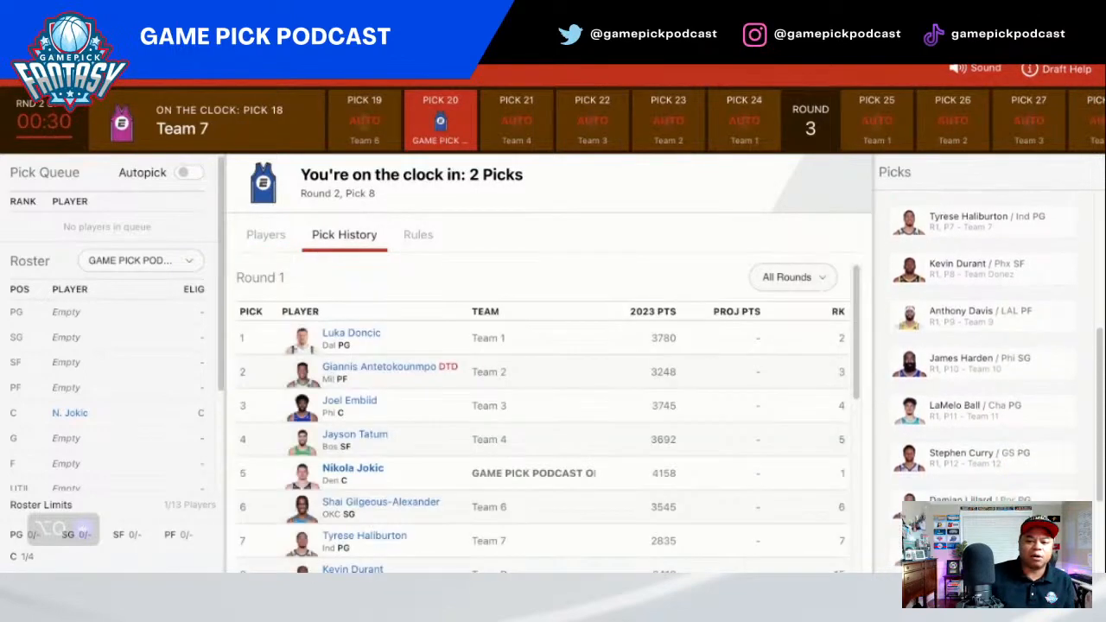
pyautogui.click(266, 235)
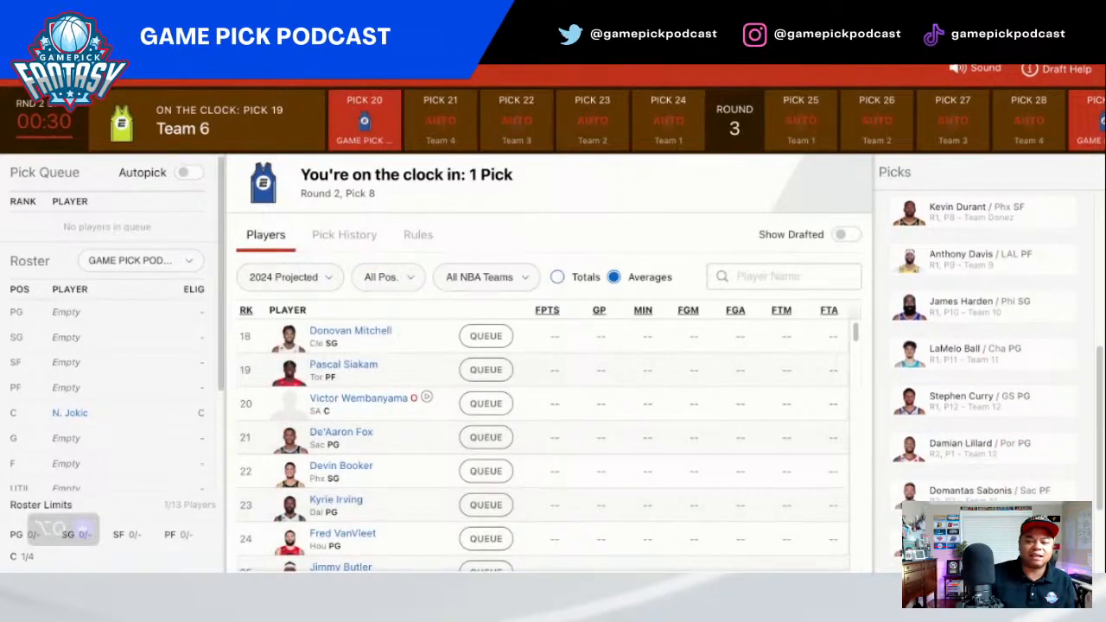
pyautogui.click(344, 235)
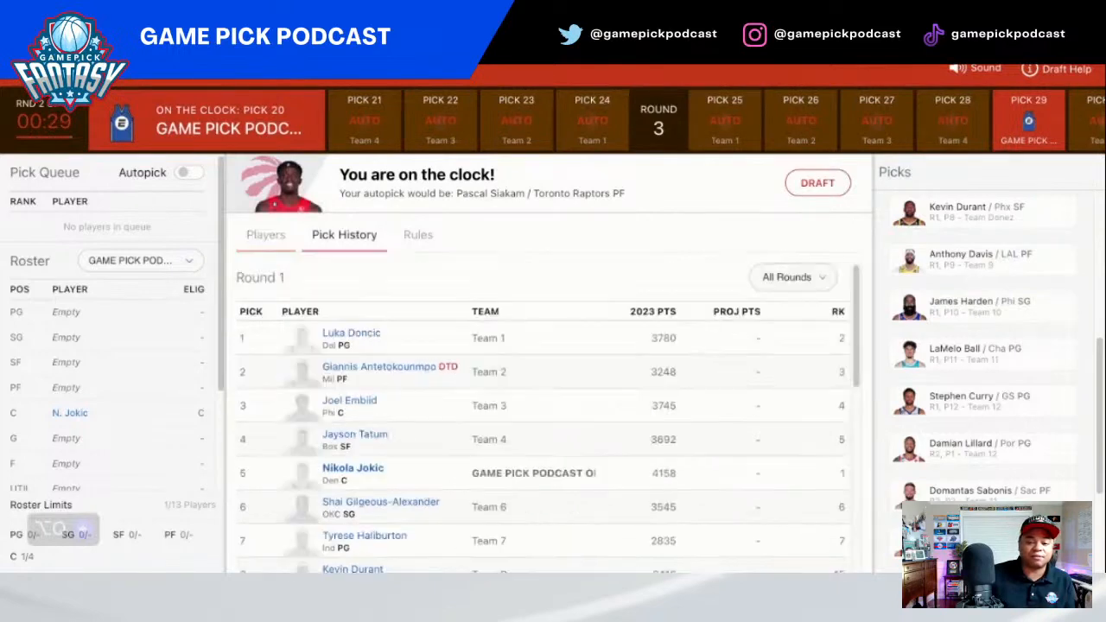
pyautogui.click(265, 235)
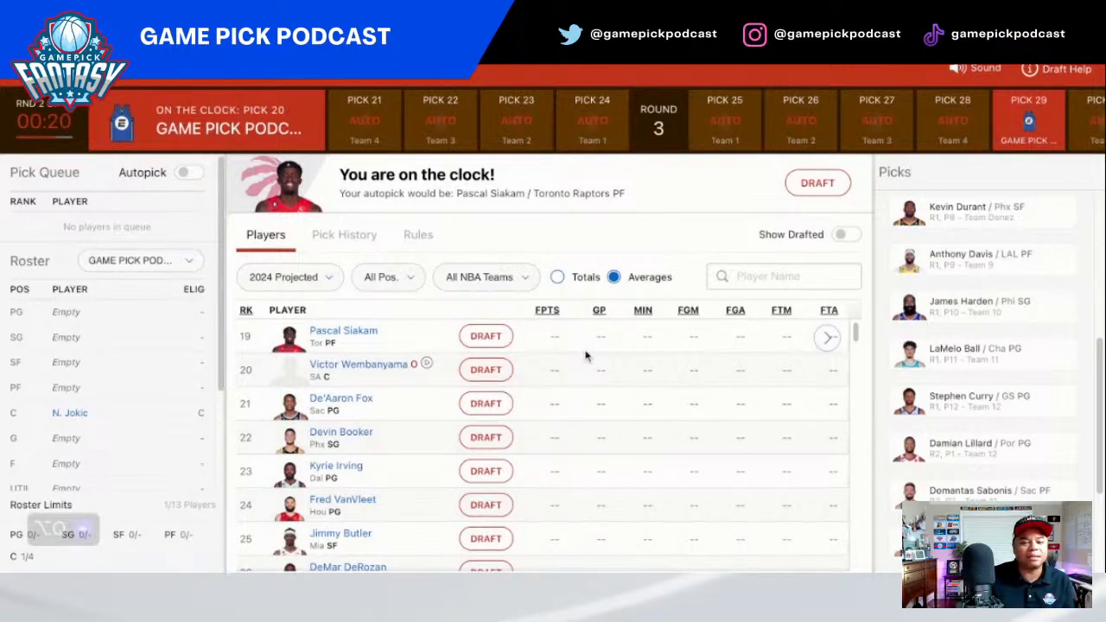
pyautogui.scroll(-1, 419, 452)
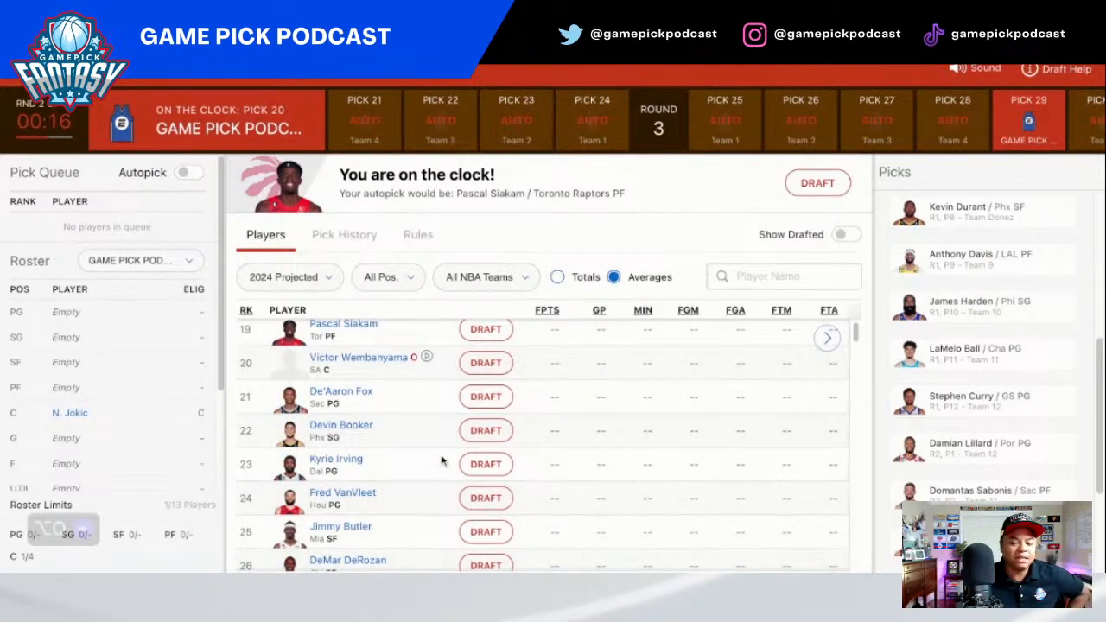
pyautogui.scroll(-2, 443, 461)
pyautogui.scroll(2, 443, 460)
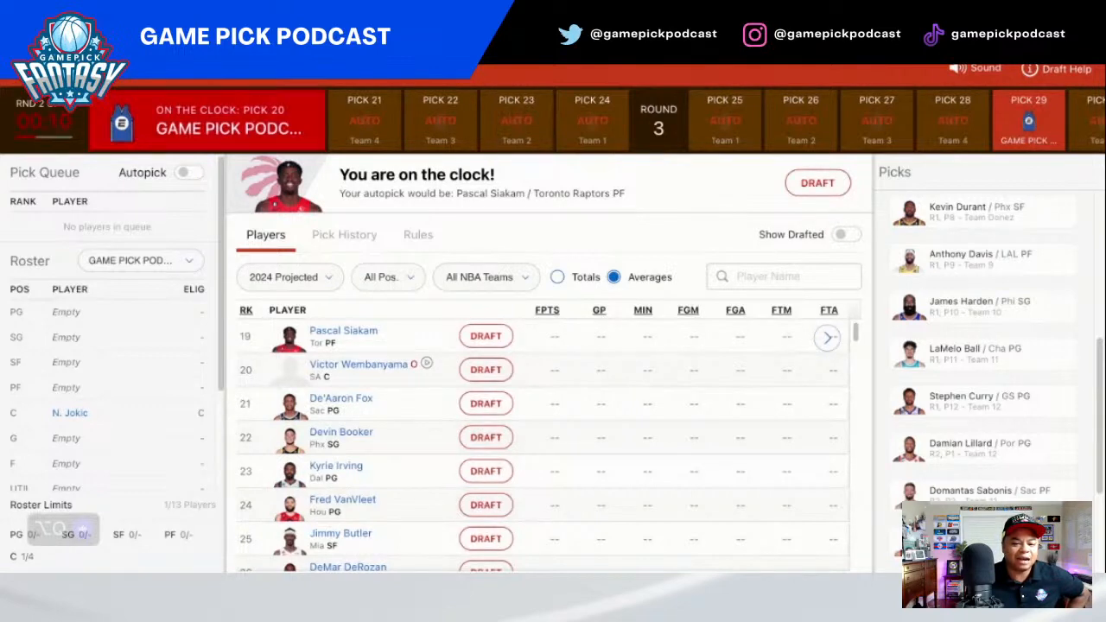
pyautogui.click(483, 473)
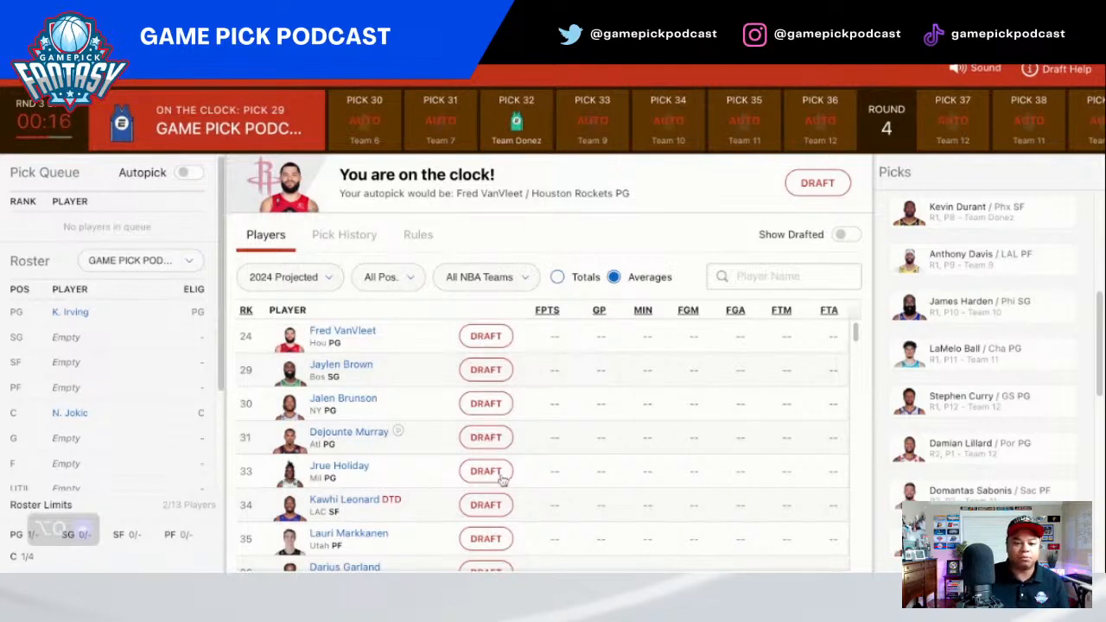
# Step: Look through the available players and draft Fred VanVleet with the round 3 pick
pyautogui.scroll(-2, 429, 423)
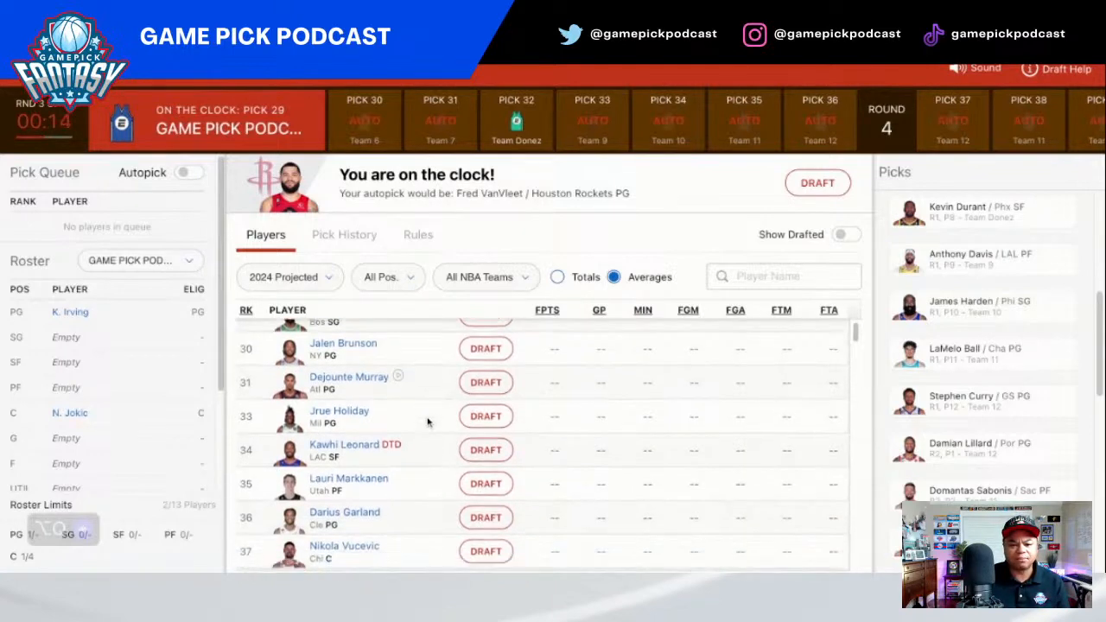
pyautogui.scroll(-5, 427, 422)
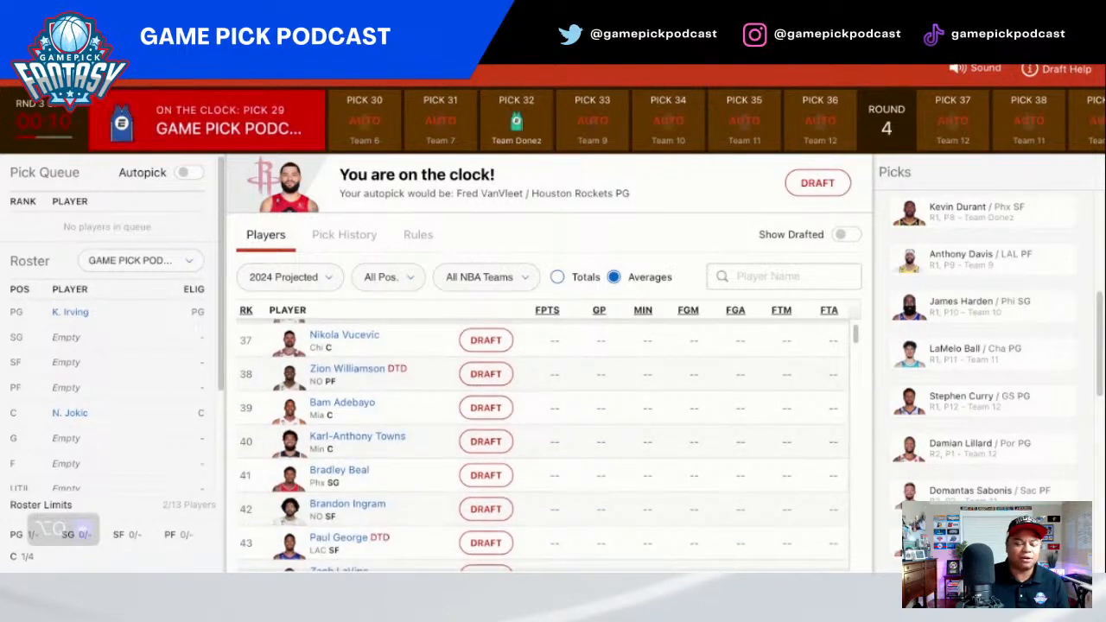
pyautogui.scroll(5, 486, 345)
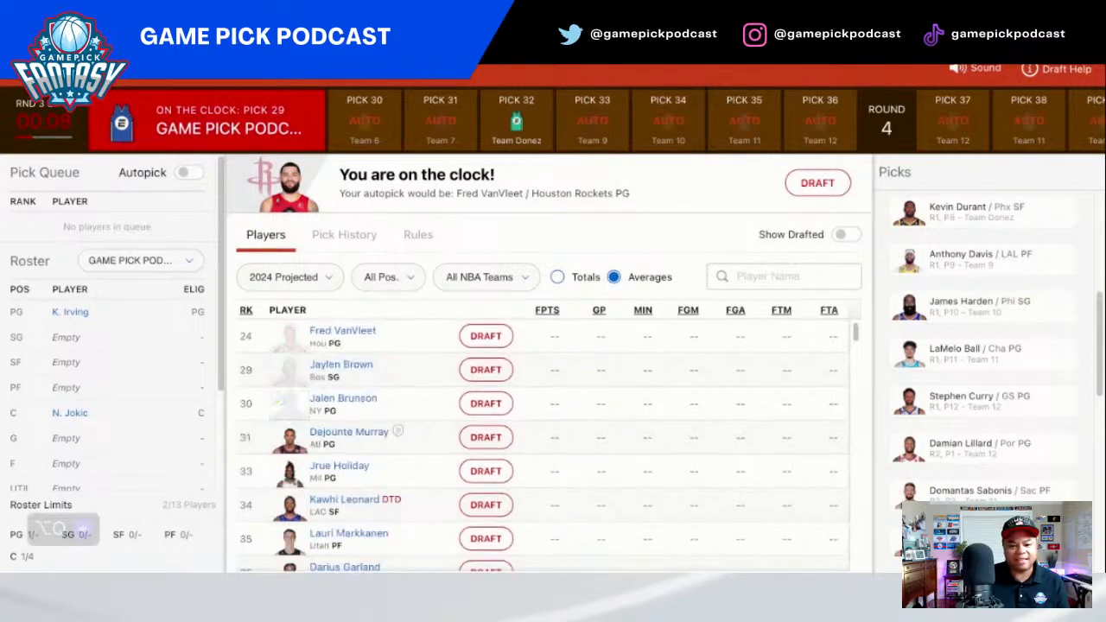
pyautogui.click(485, 336)
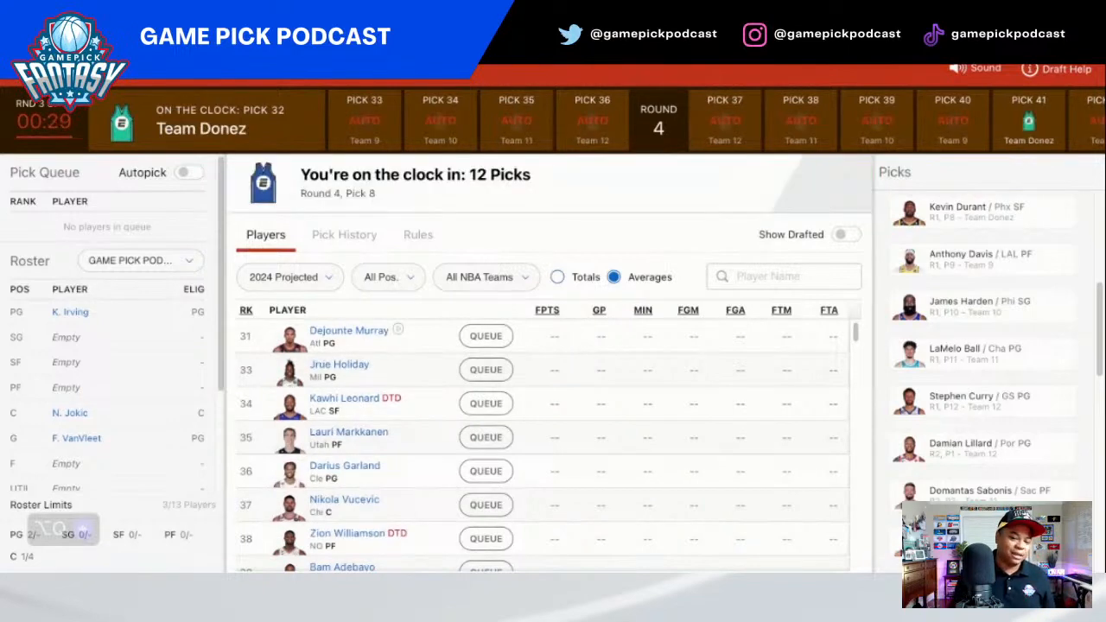
# Step: Compare the pick history with the available players while other teams draft, and review the picks list back to the first pick
pyautogui.click(343, 235)
pyautogui.click(265, 235)
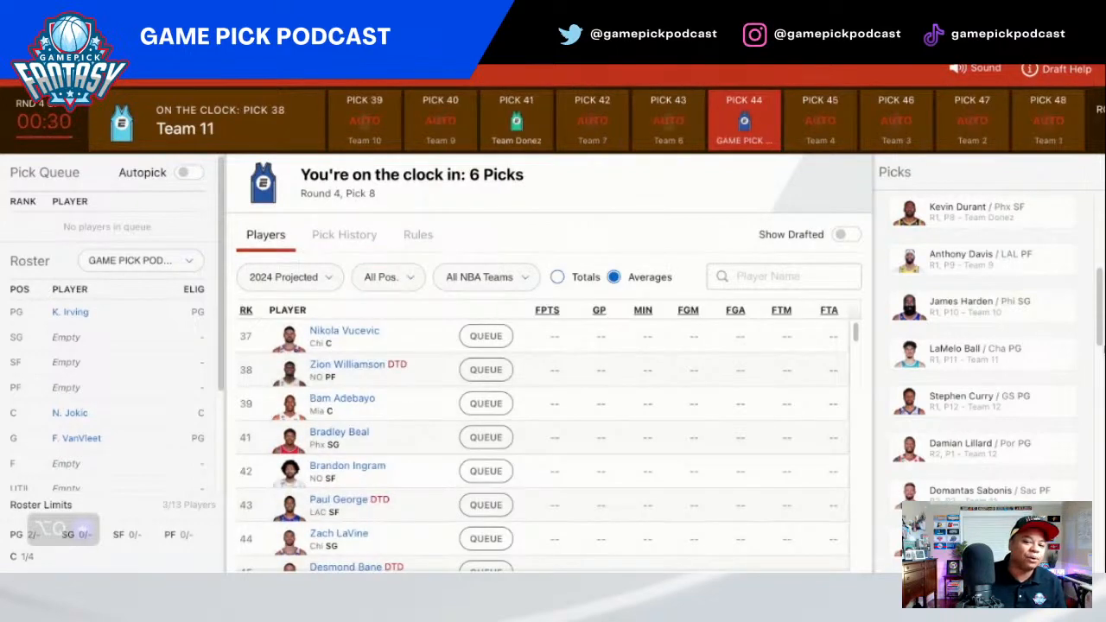
pyautogui.click(344, 235)
pyautogui.click(265, 235)
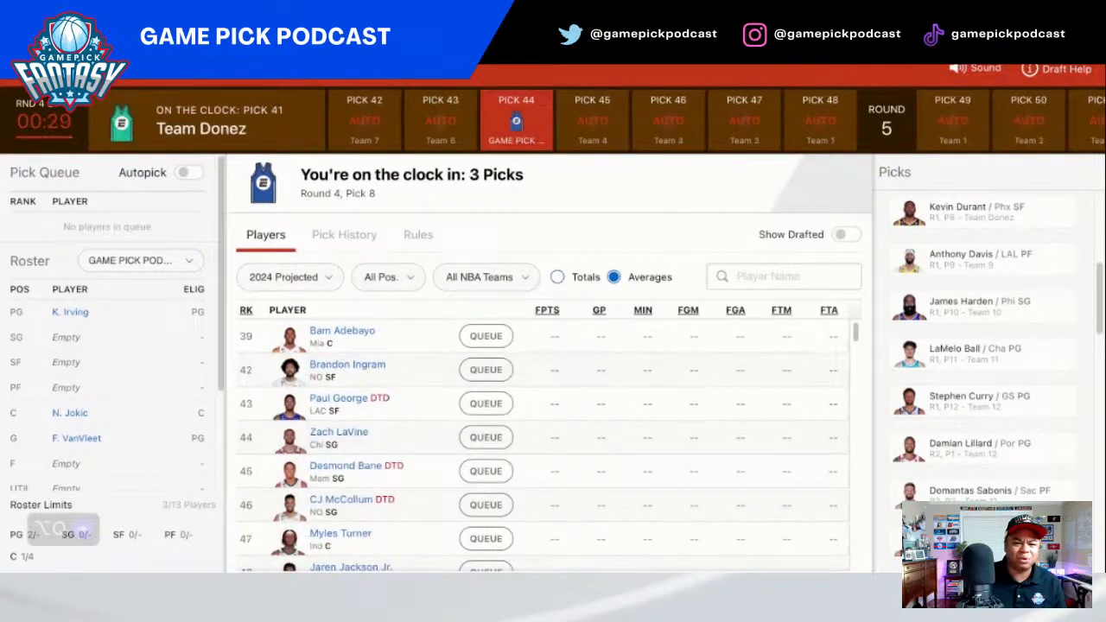
pyautogui.click(344, 235)
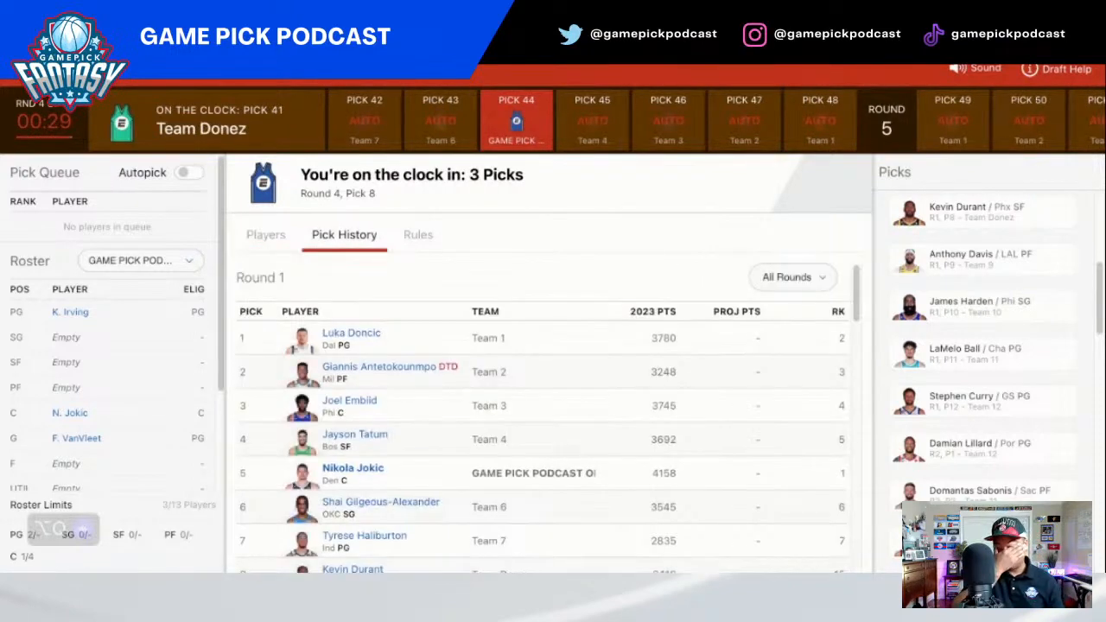
pyautogui.click(265, 235)
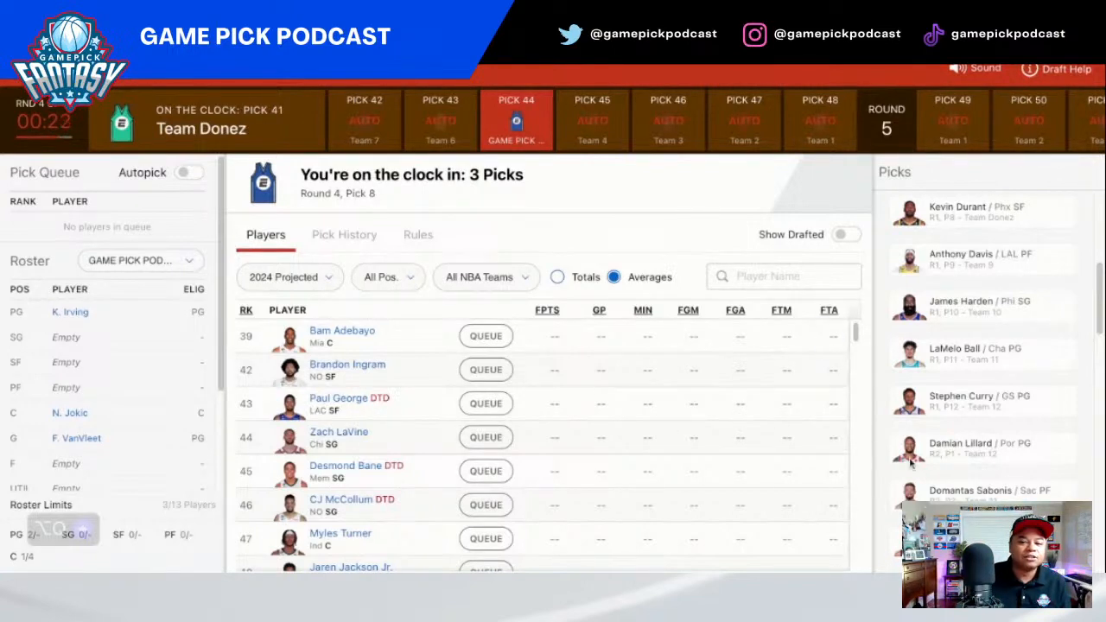
pyautogui.scroll(3, 982, 467)
pyautogui.scroll(3, 982, 467)
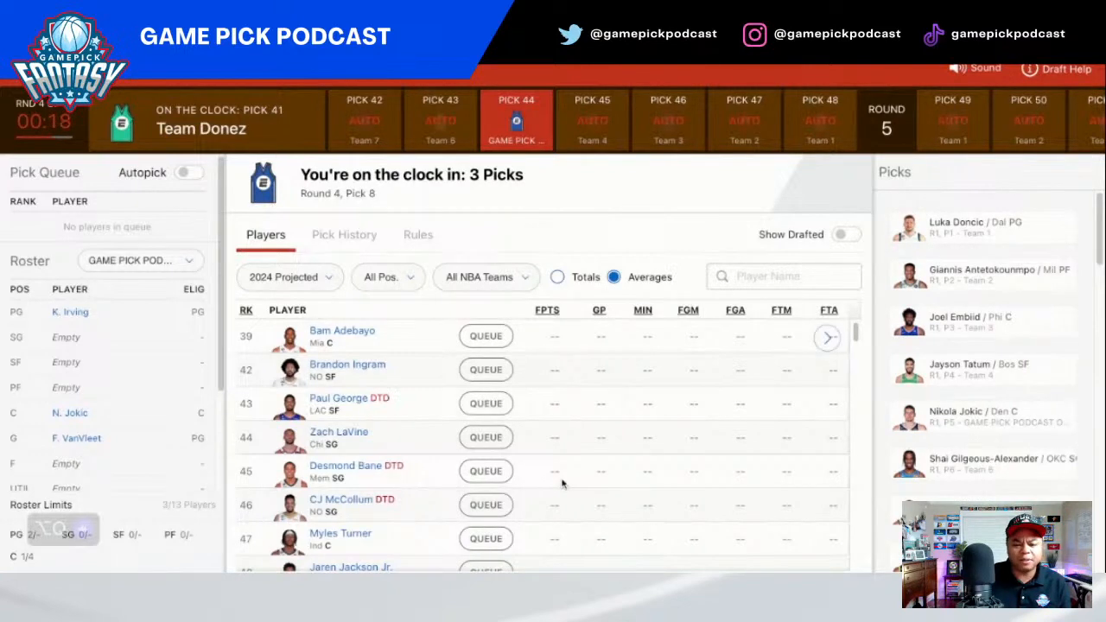
# Step: Search the players for "cade" and add Cade Cunningham to the pick queue
pyautogui.scroll(-5, 561, 484)
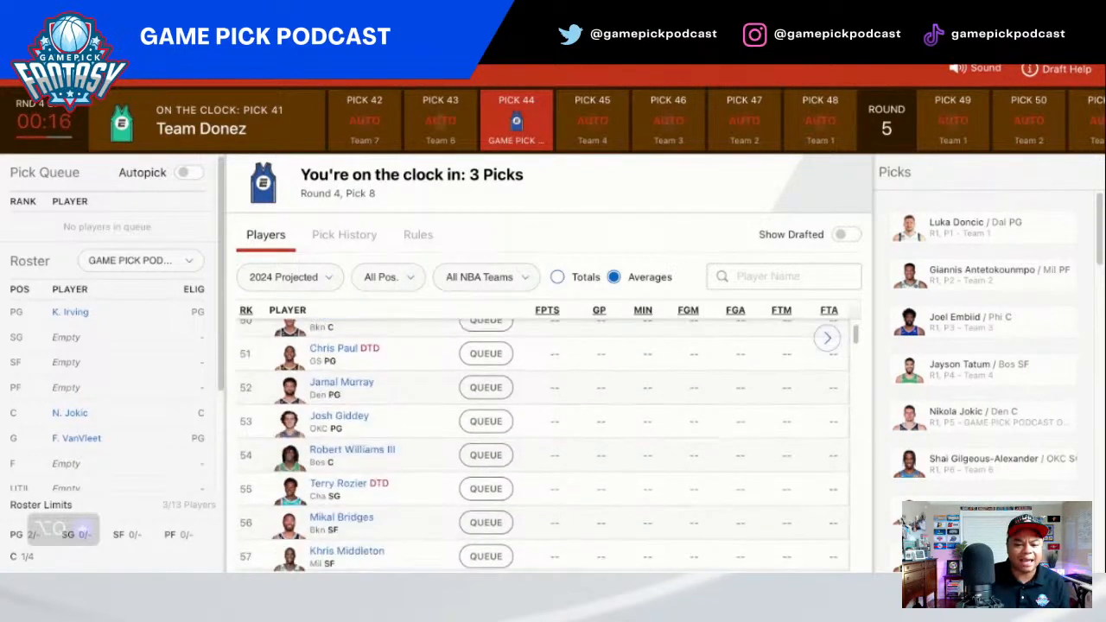
pyautogui.scroll(5, 605, 415)
pyautogui.click(762, 276)
pyautogui.write('cade')
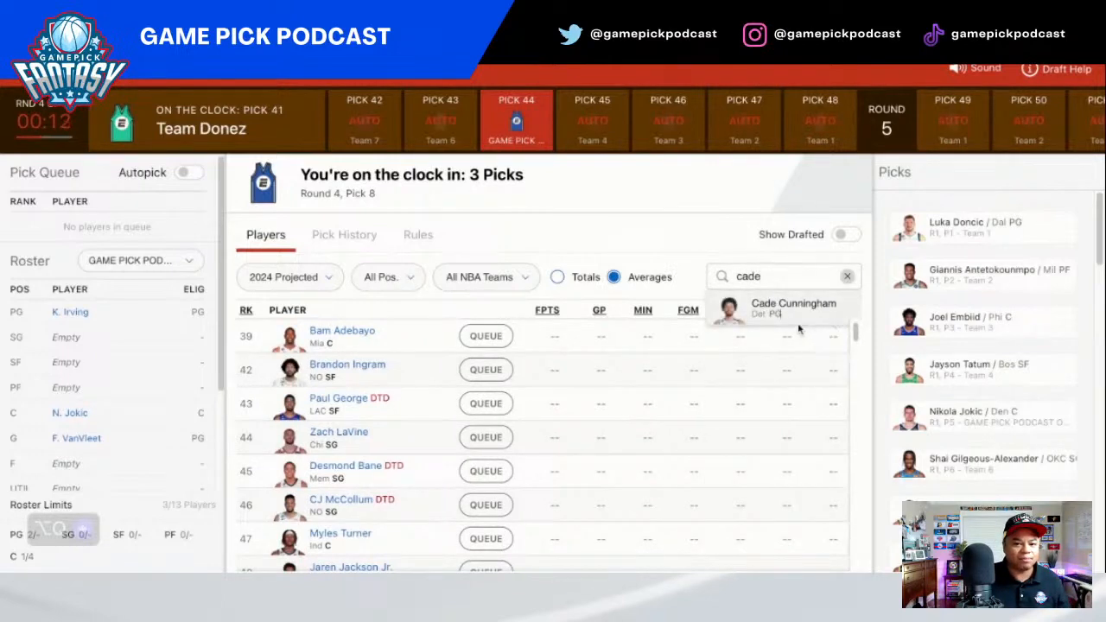
pyautogui.click(783, 318)
pyautogui.click(783, 276)
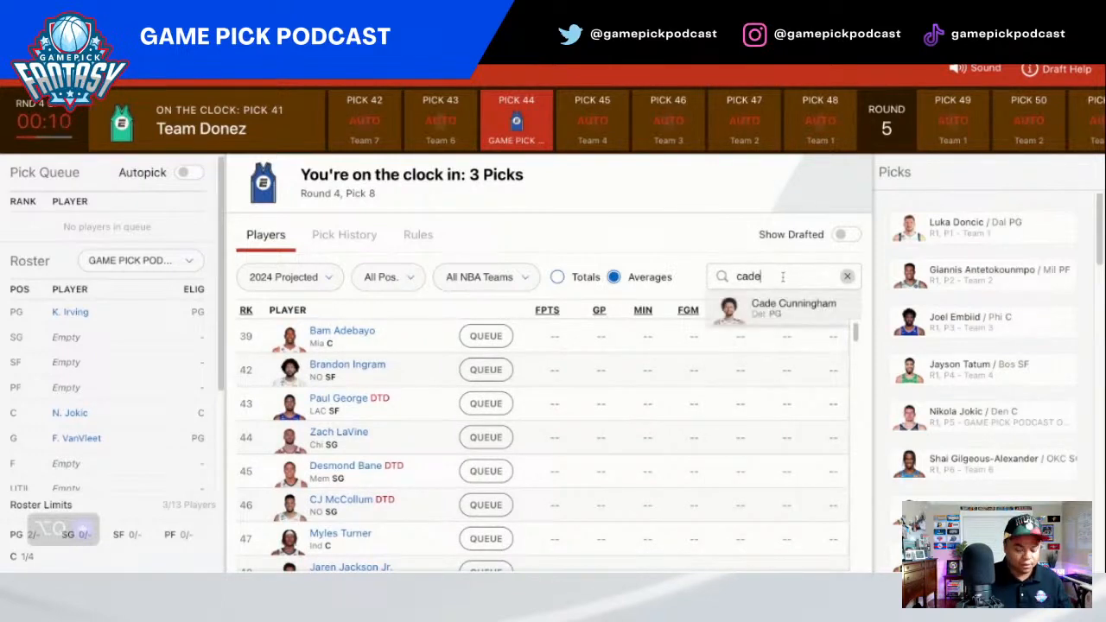
pyautogui.click(778, 315)
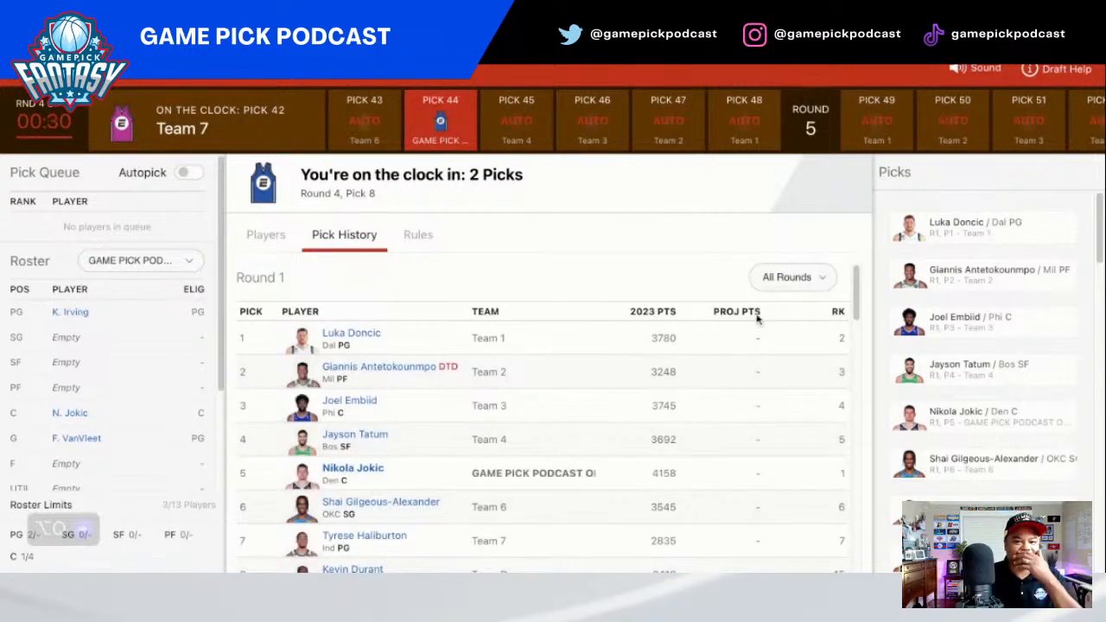
pyautogui.click(486, 337)
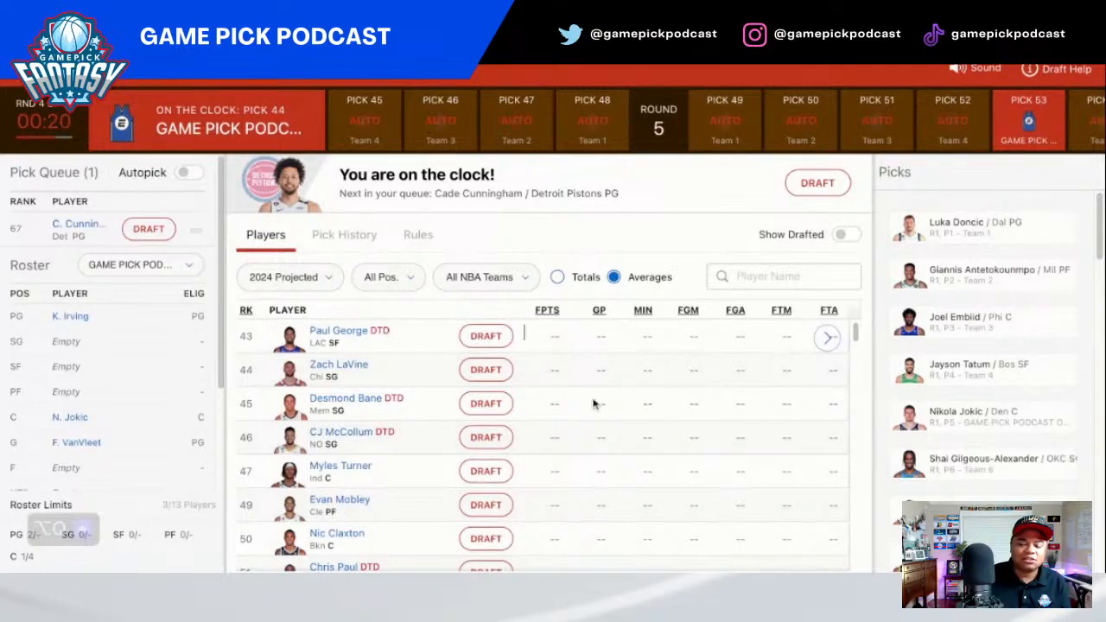
# Step: Look over the remaining players and draft Paul George with the round 4 pick
pyautogui.scroll(-2, 594, 403)
pyautogui.scroll(-2, 593, 403)
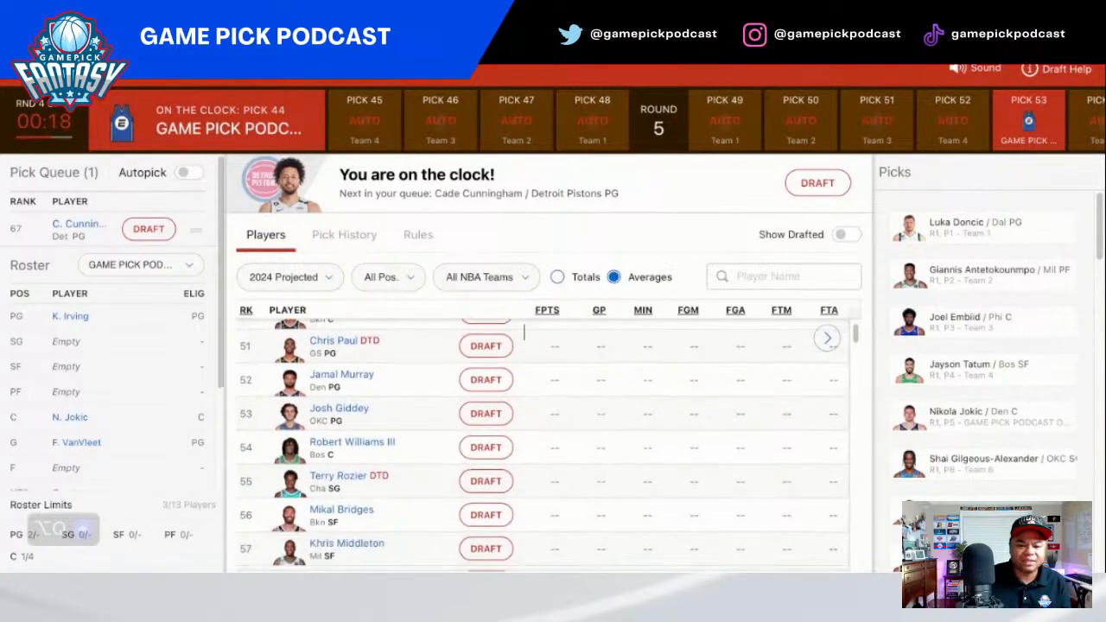
pyautogui.scroll(4, 504, 347)
pyautogui.click(489, 333)
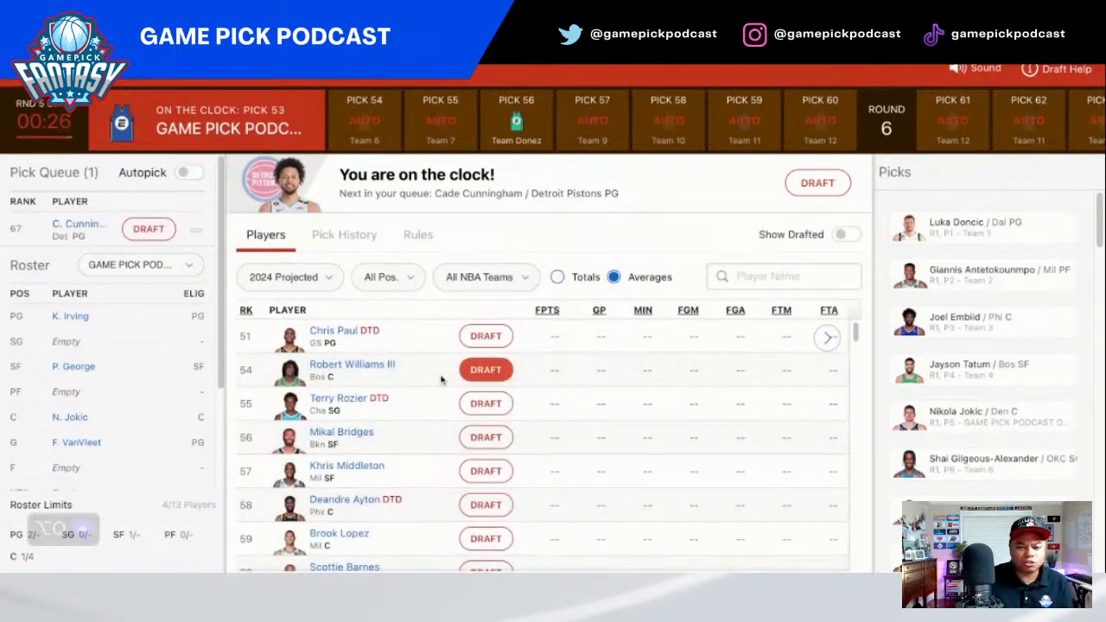
# Step: Compare the available players ranked from 51 onward and draft Rudy Gobert with the round 5 pick
pyautogui.scroll(-1, 421, 421)
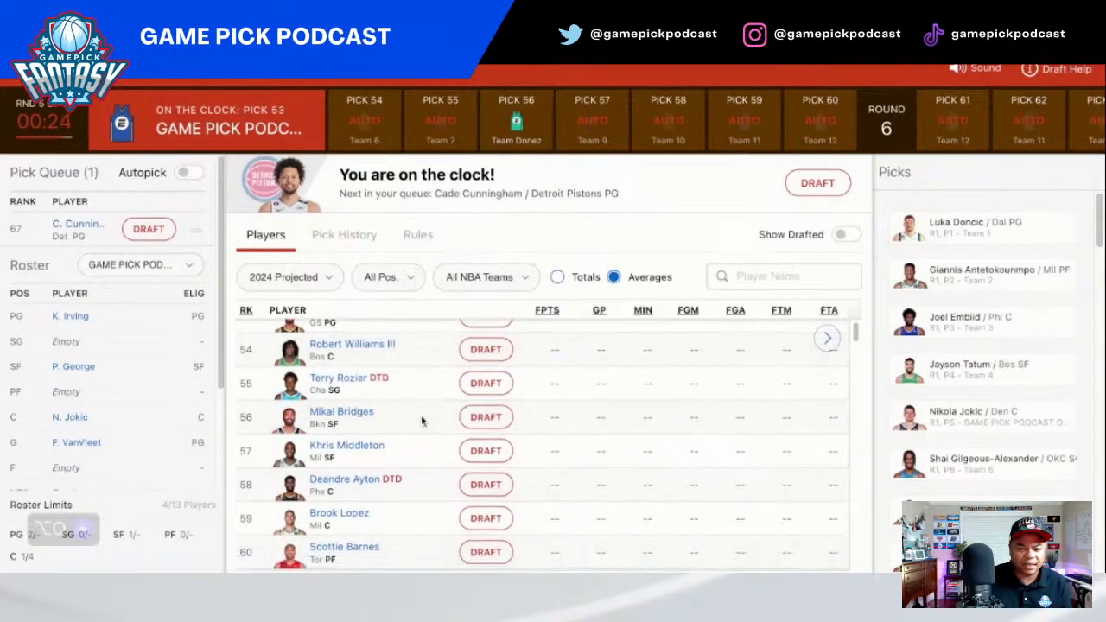
pyautogui.scroll(-4, 422, 420)
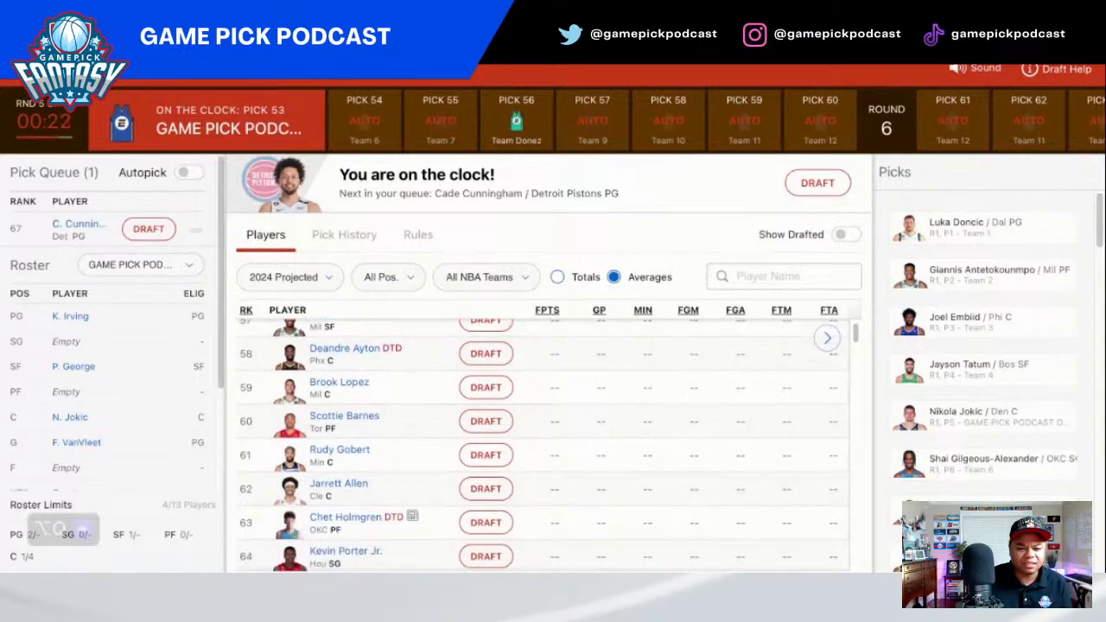
pyautogui.scroll(5, 541, 445)
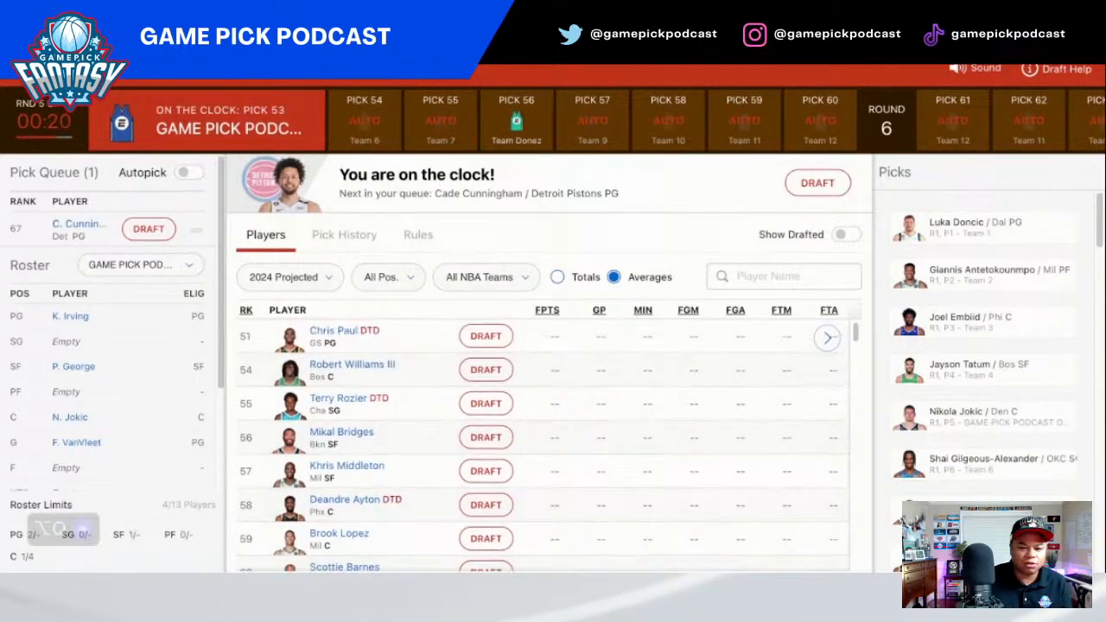
pyautogui.scroll(-2, 524, 333)
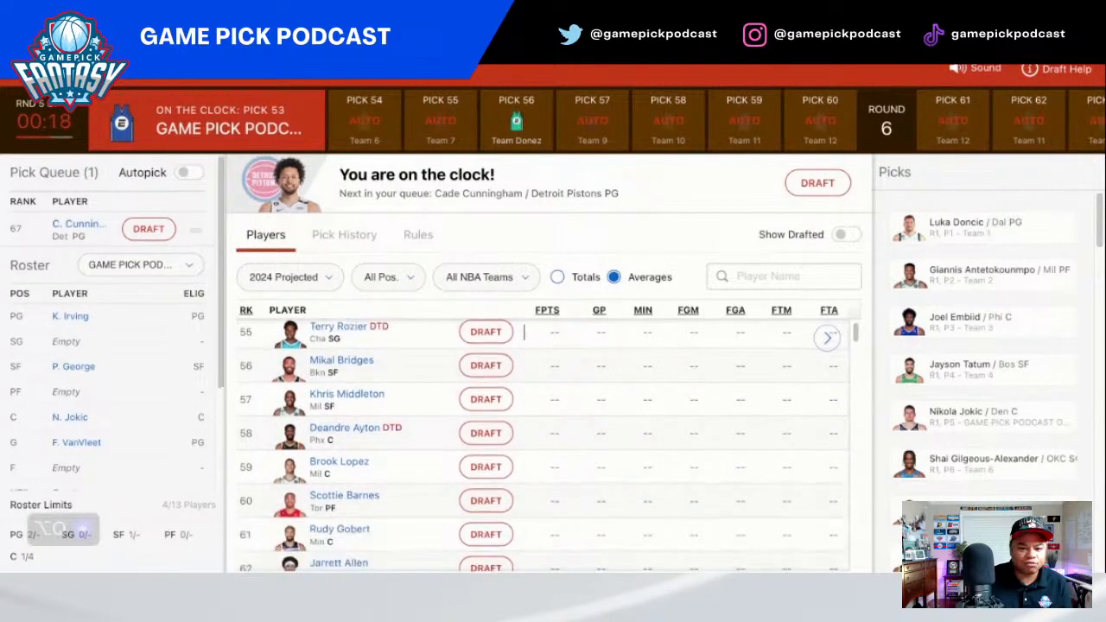
pyautogui.scroll(2, 523, 334)
pyautogui.scroll(-1, 466, 467)
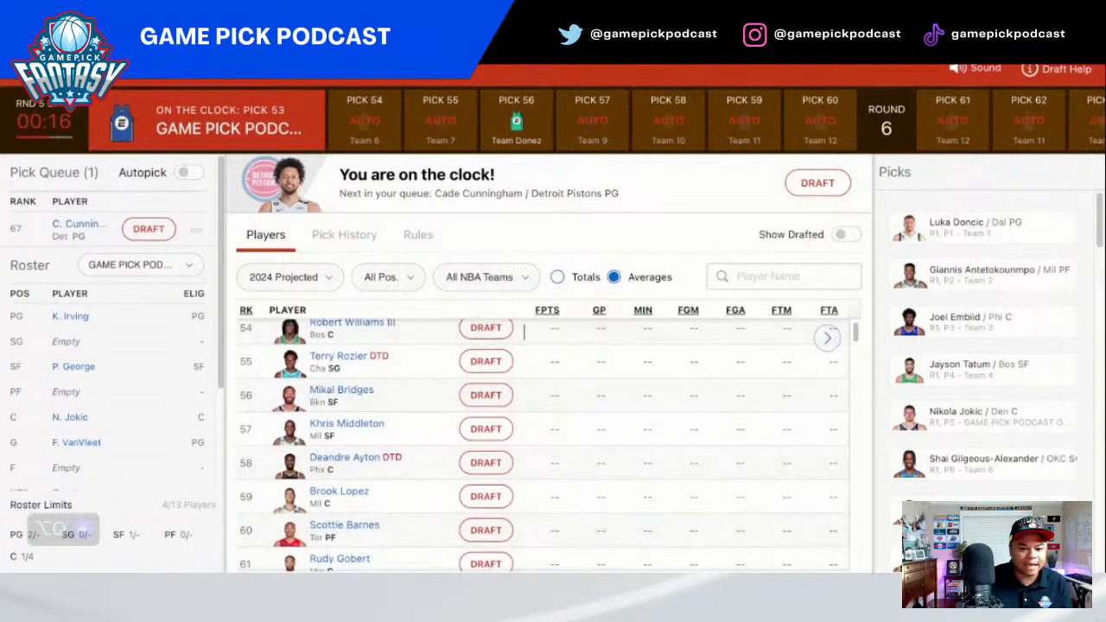
pyautogui.scroll(-1, 462, 497)
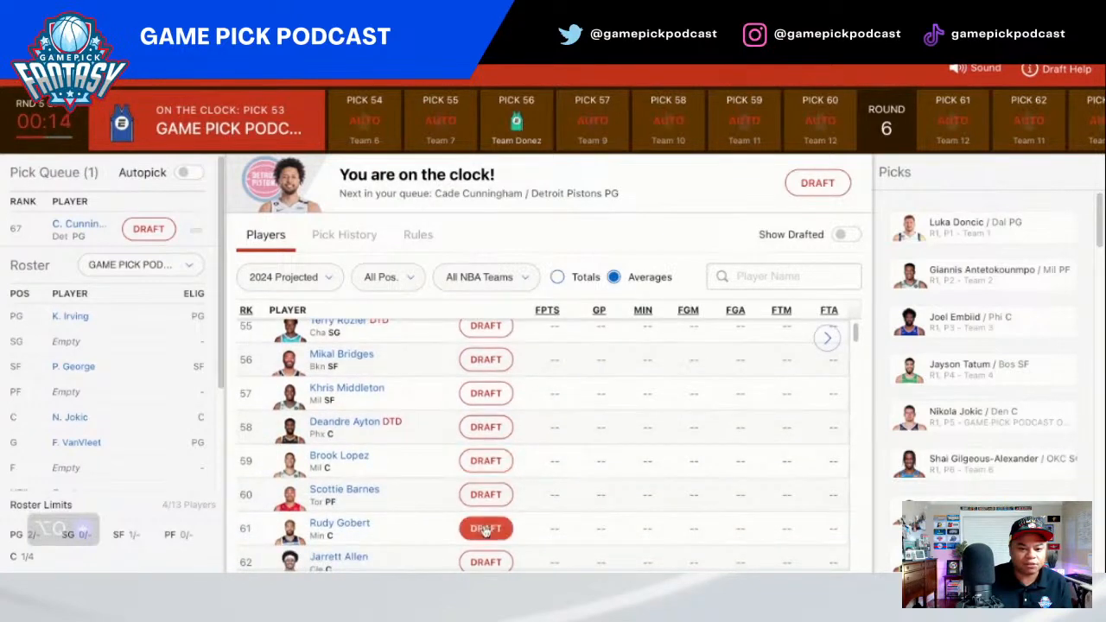
pyautogui.click(485, 529)
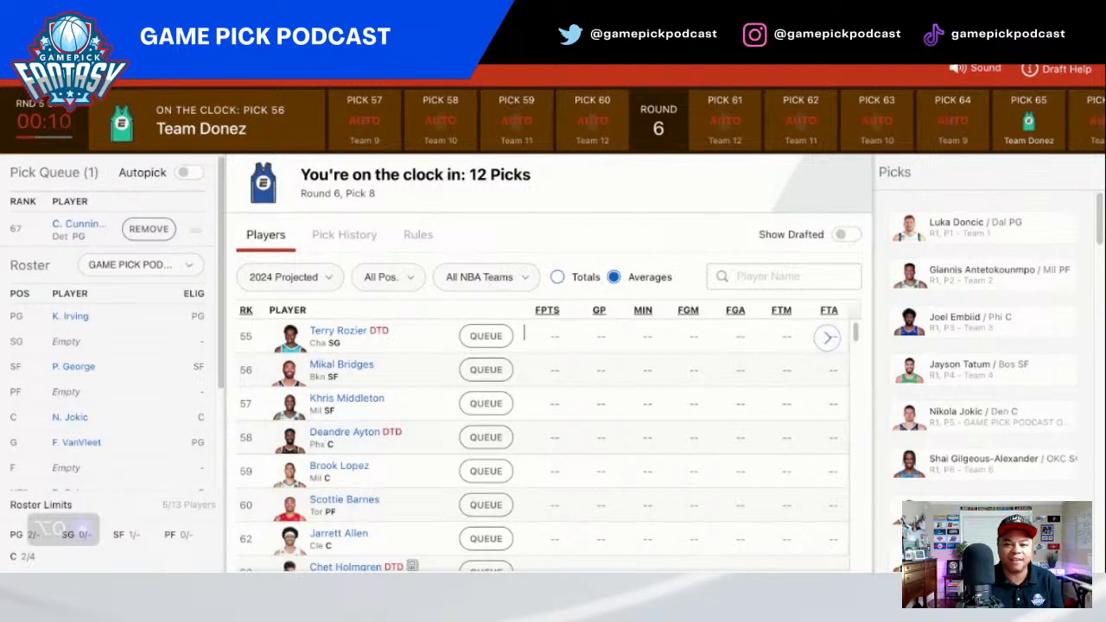
# Step: Review the pick history and the earlier selections in the picks list during round 6
pyautogui.click(343, 235)
pyautogui.click(265, 235)
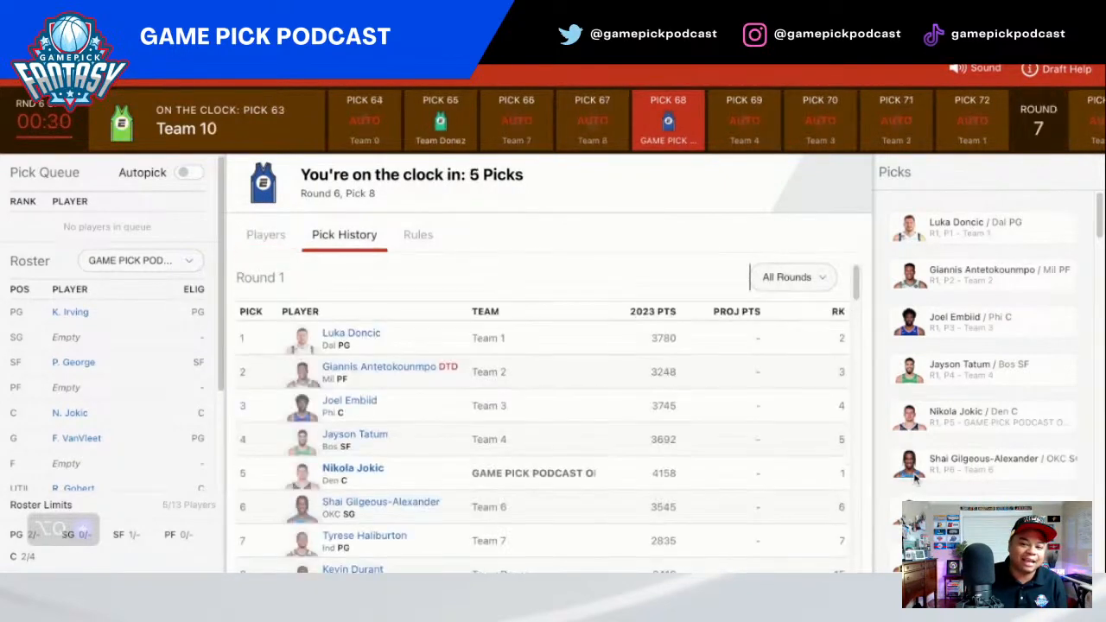
pyautogui.scroll(-5, 915, 479)
pyautogui.scroll(-5, 915, 479)
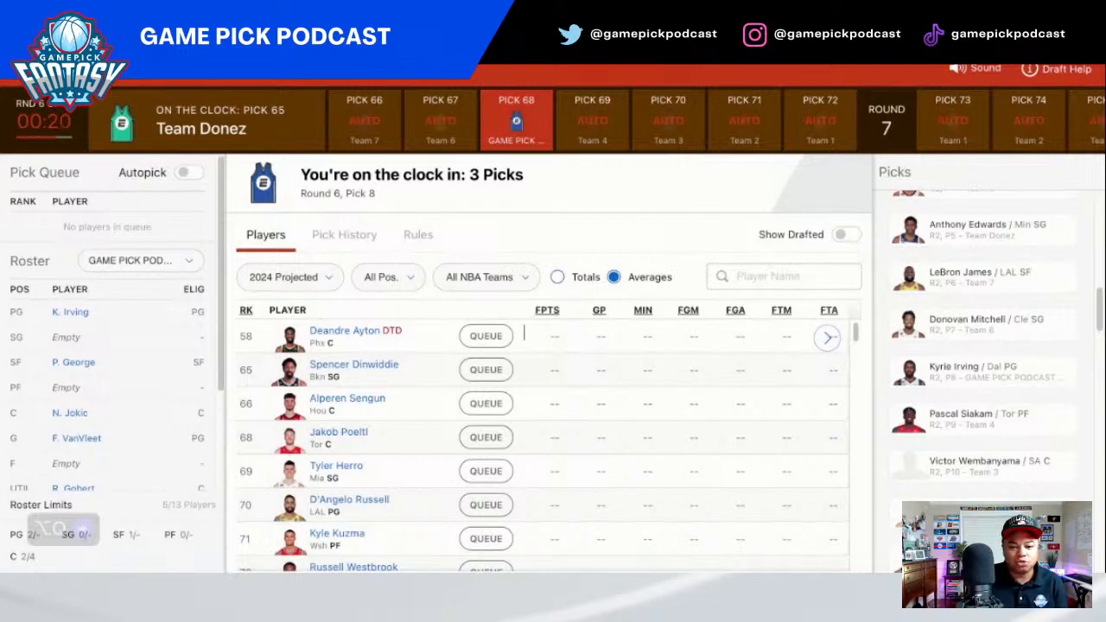
pyautogui.click(344, 235)
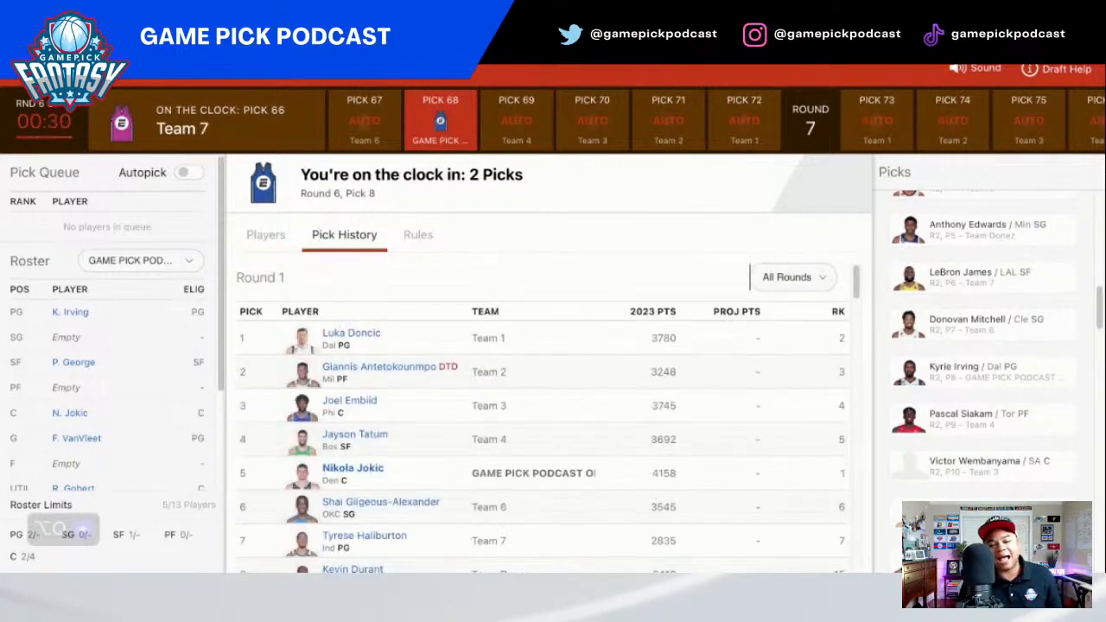
# Step: Return to the available players and draft Kyle Kuzma with the round 6 pick
pyautogui.click(265, 235)
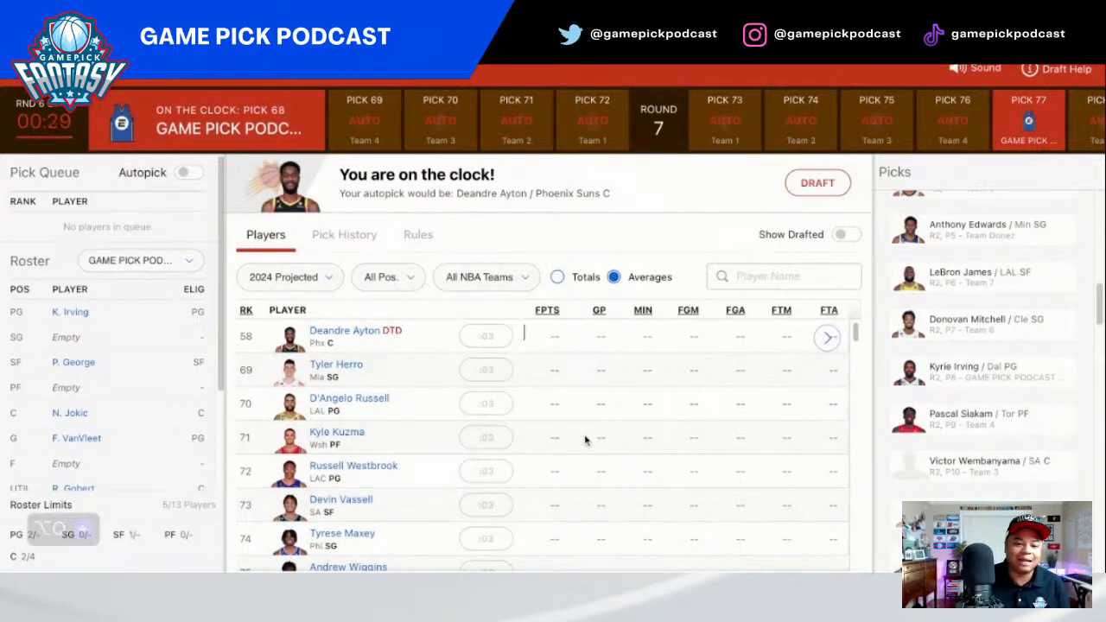
pyautogui.press('Right')
pyautogui.press('Left')
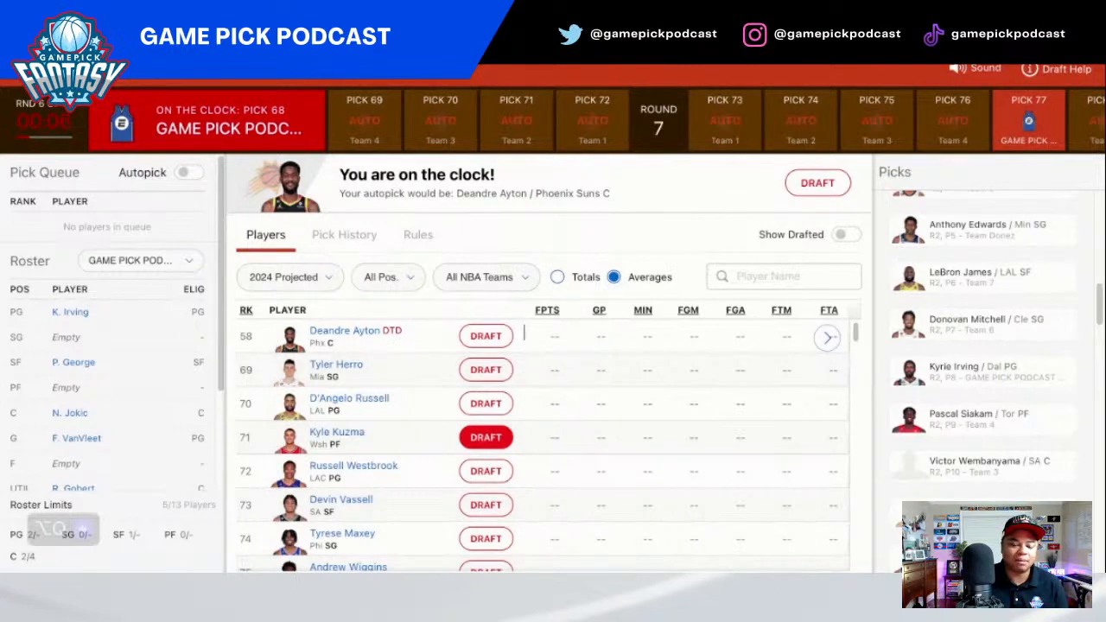
pyautogui.click(486, 437)
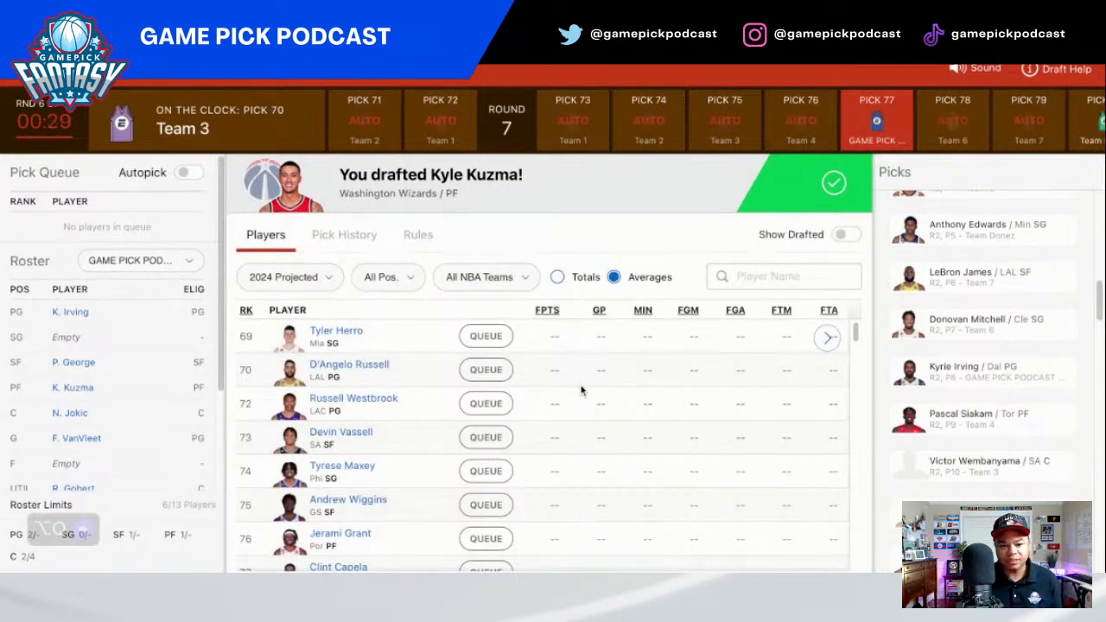
# Step: Compare the available players ranked 77 to 108 and draft O.G. Anunoby with the round 7 pick
pyautogui.click(344, 234)
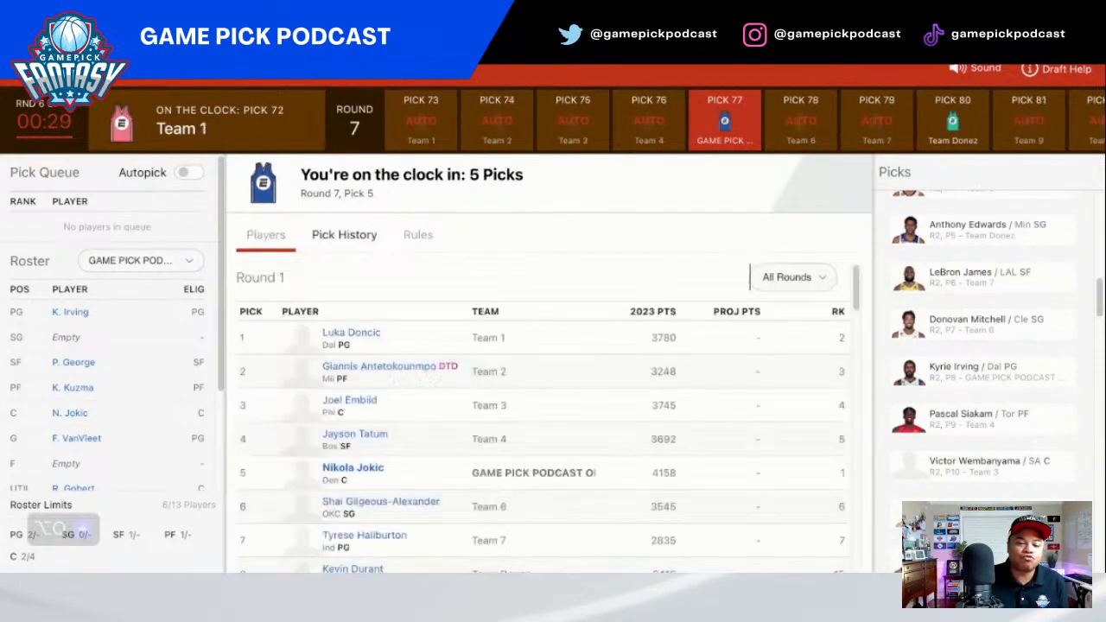
pyautogui.click(265, 235)
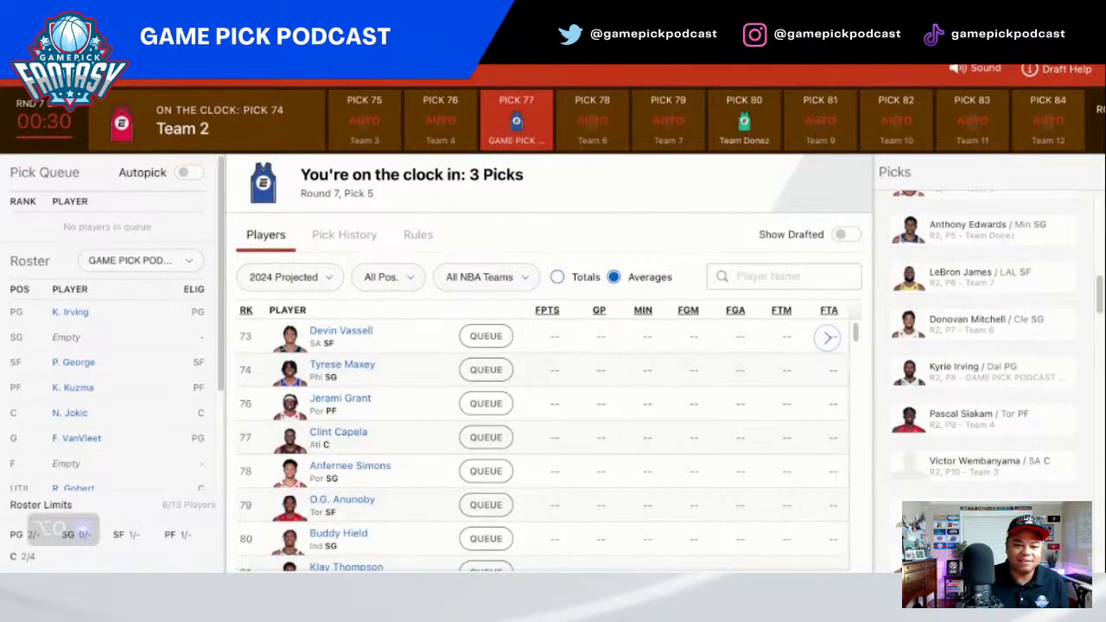
pyautogui.click(344, 234)
pyautogui.click(266, 235)
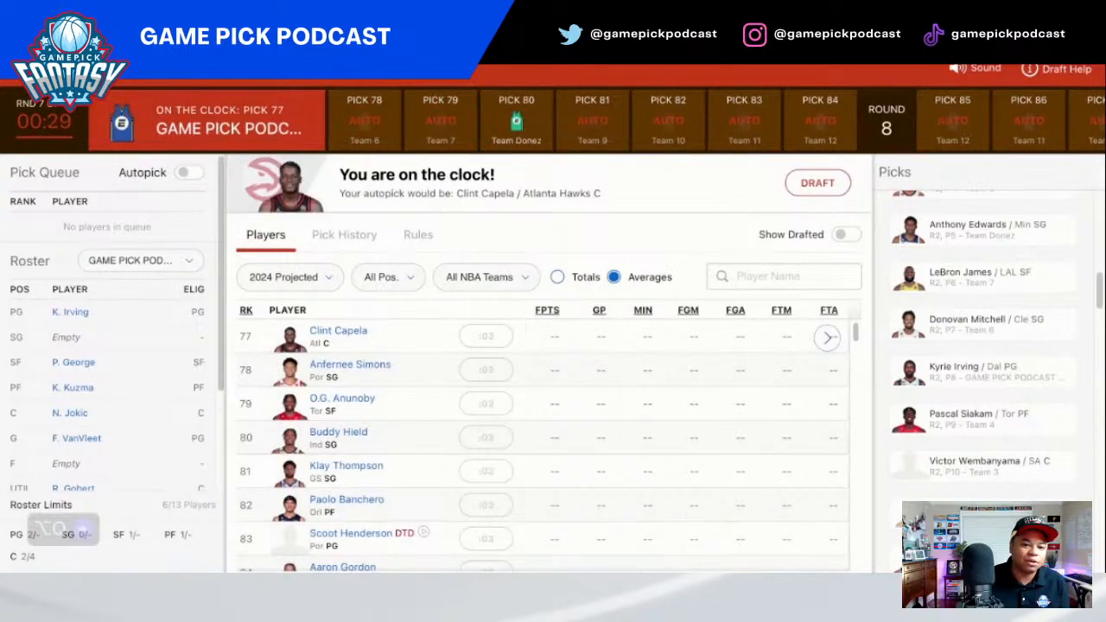
pyautogui.press('Right')
pyautogui.press('Left')
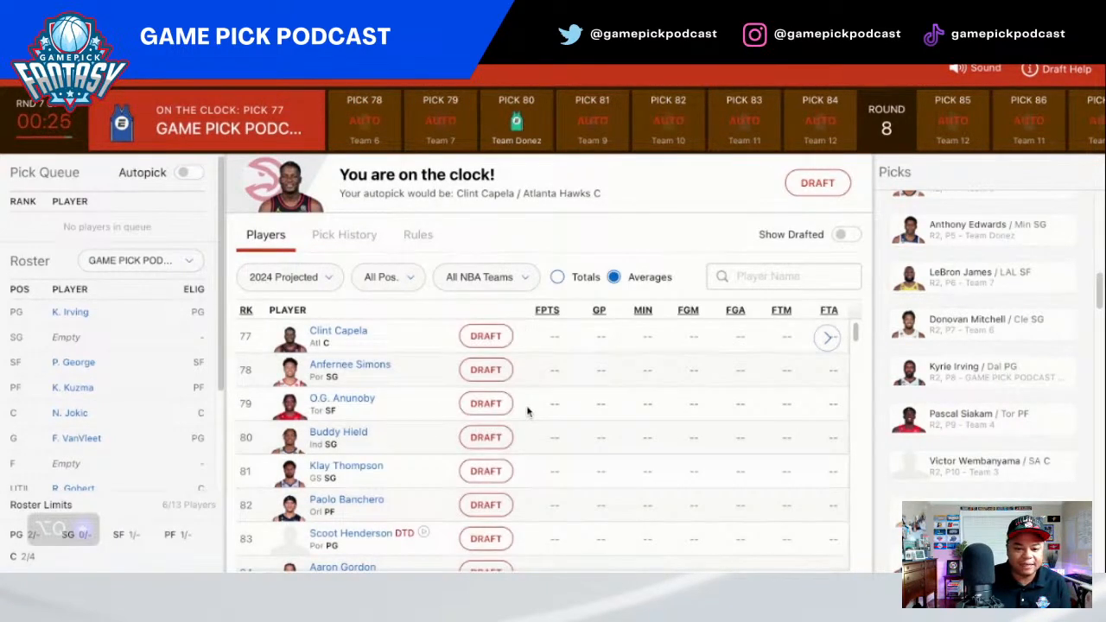
pyautogui.scroll(-1, 531, 416)
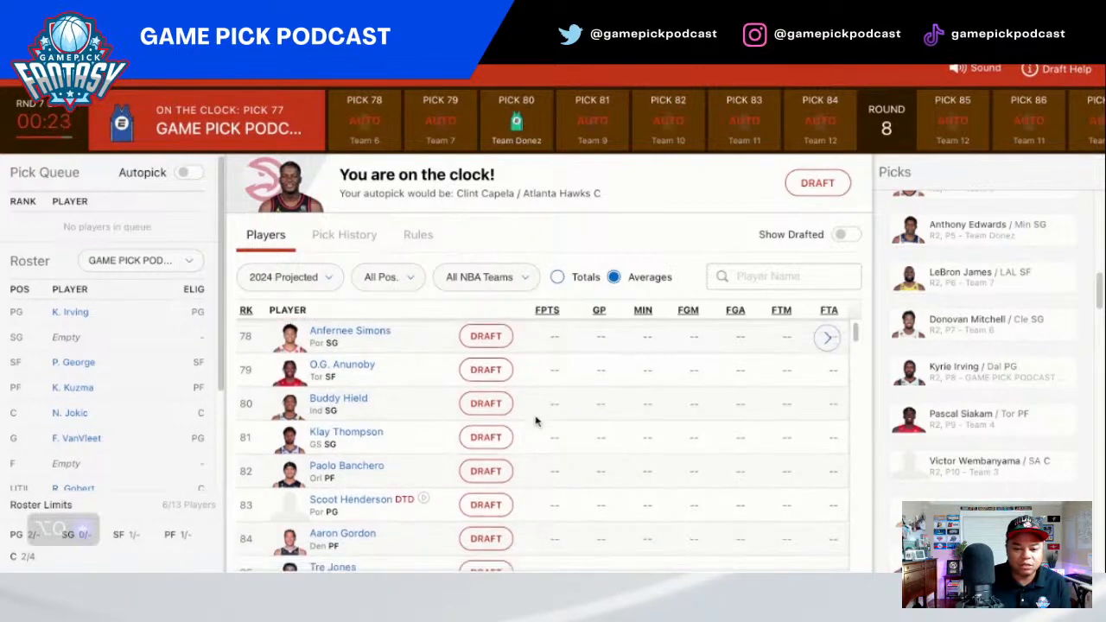
pyautogui.scroll(-1, 534, 420)
pyautogui.scroll(-5, 535, 421)
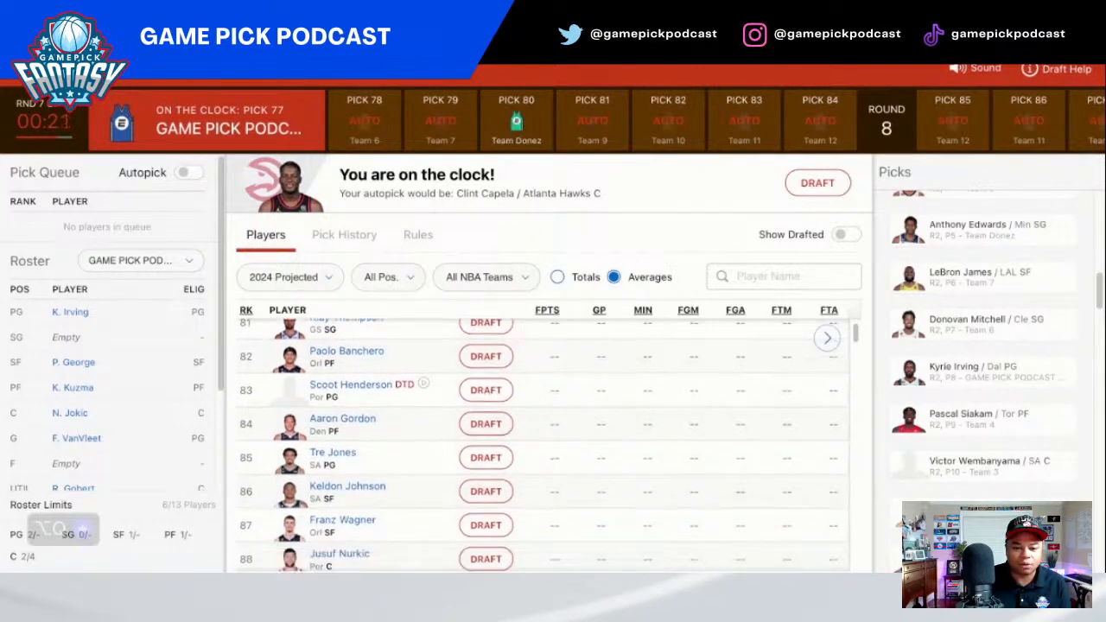
pyautogui.scroll(-4, 535, 421)
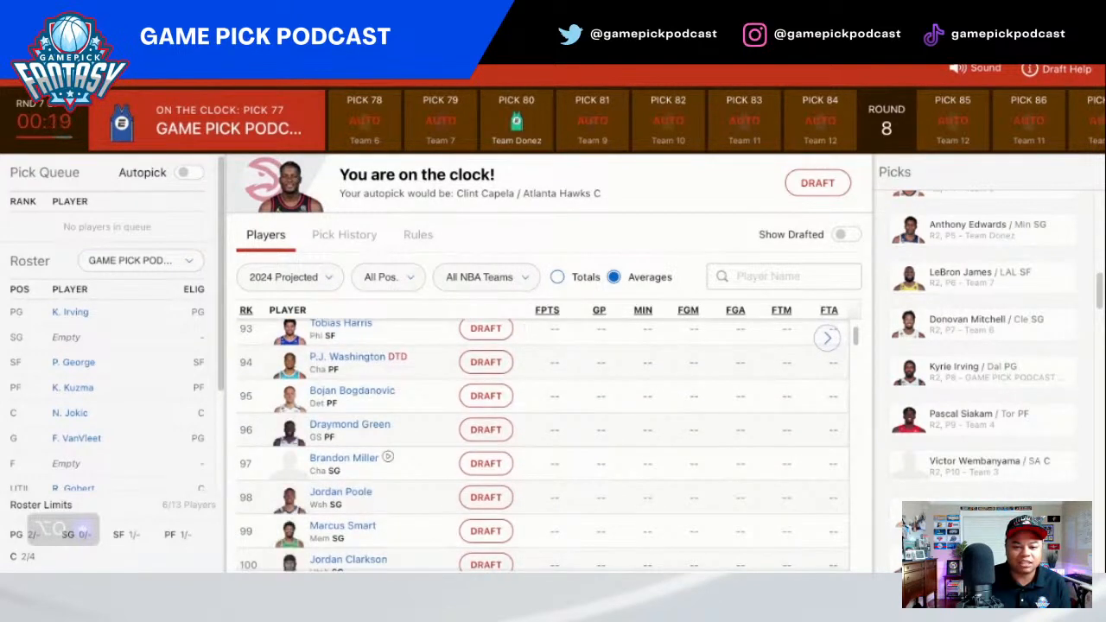
pyautogui.scroll(-4, 535, 420)
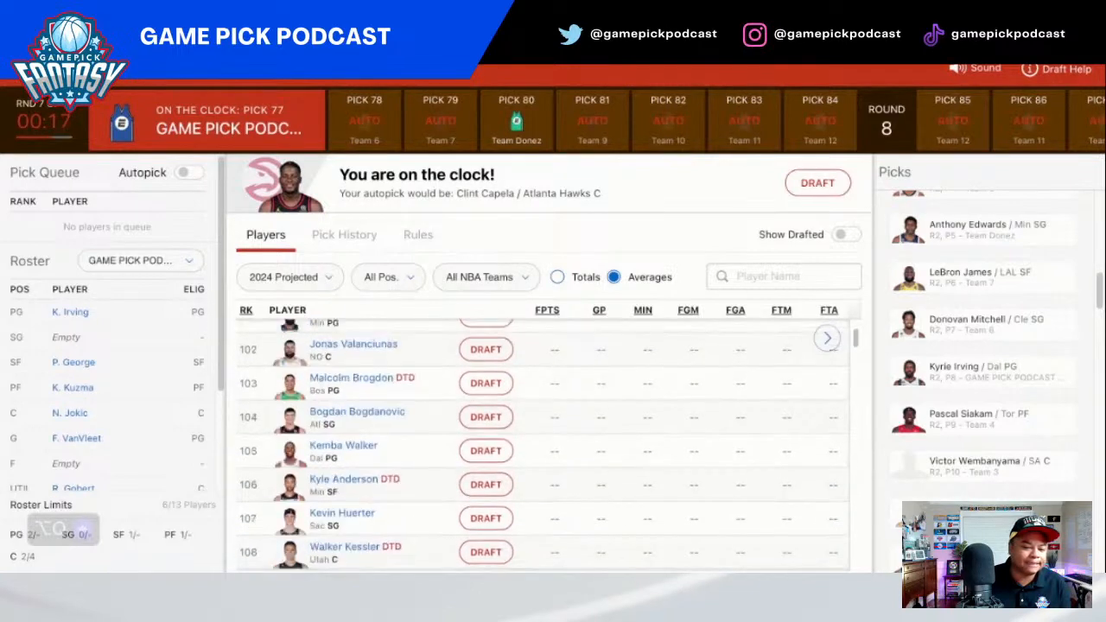
pyautogui.scroll(15, 535, 420)
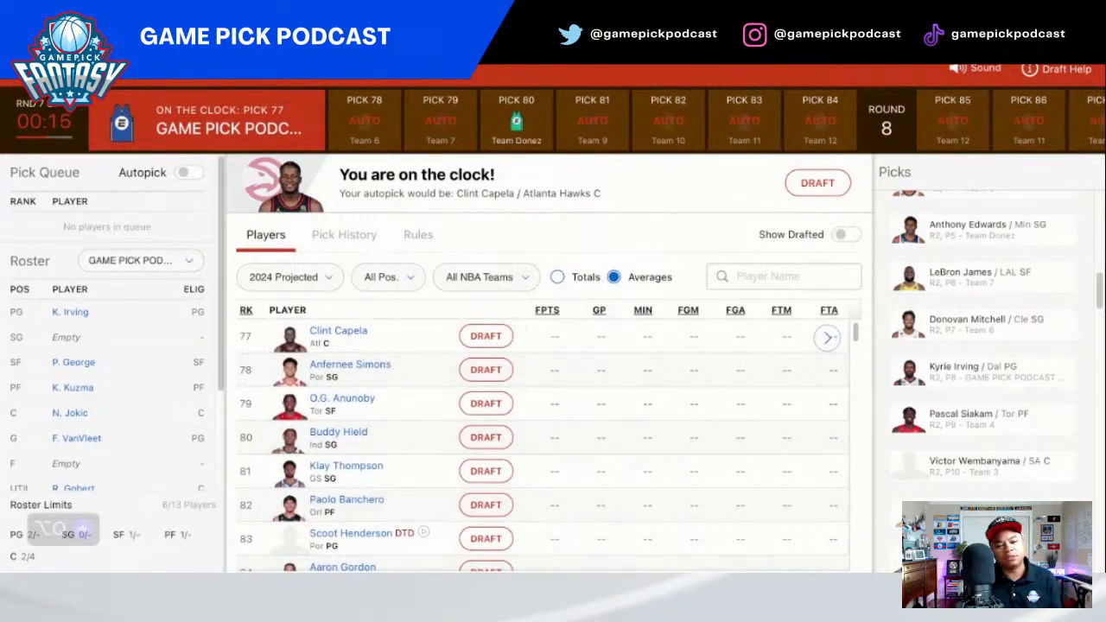
pyautogui.click(484, 404)
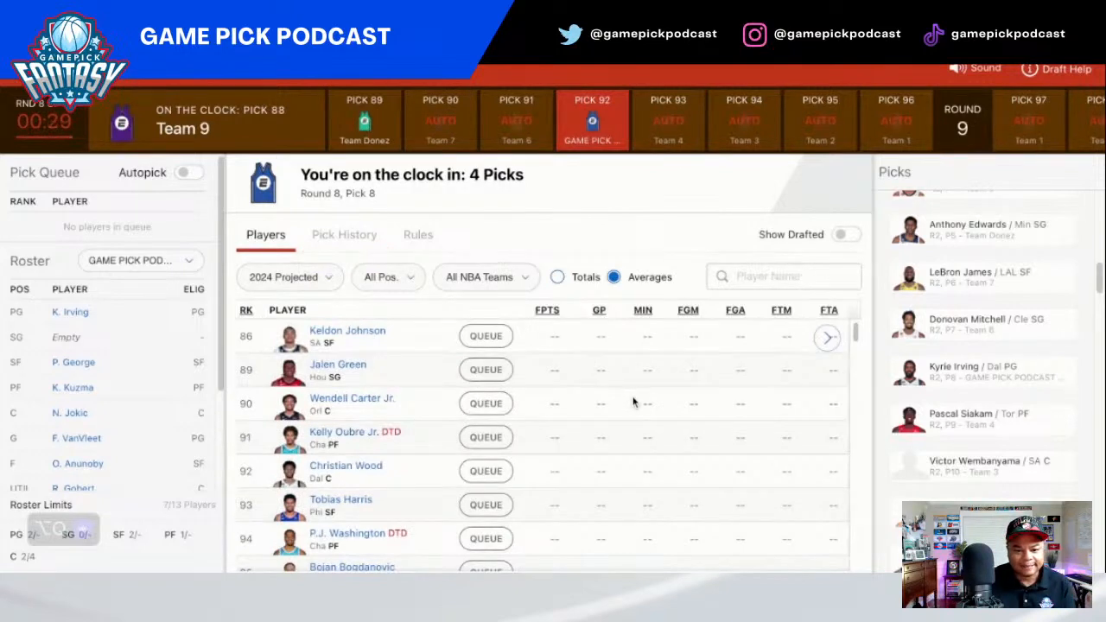
# Step: Examine the pick history and the available players ranked 86 to 101 while waiting for the round 8 pick
pyautogui.scroll(-1, 633, 401)
pyautogui.click(344, 235)
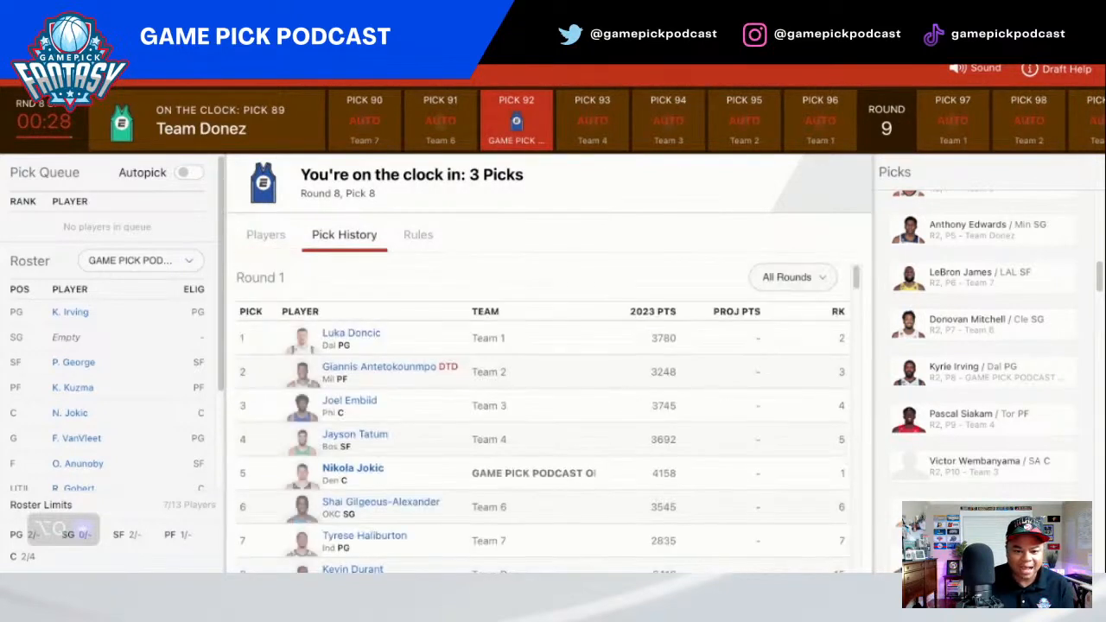
pyautogui.click(266, 235)
pyautogui.scroll(-3, 524, 333)
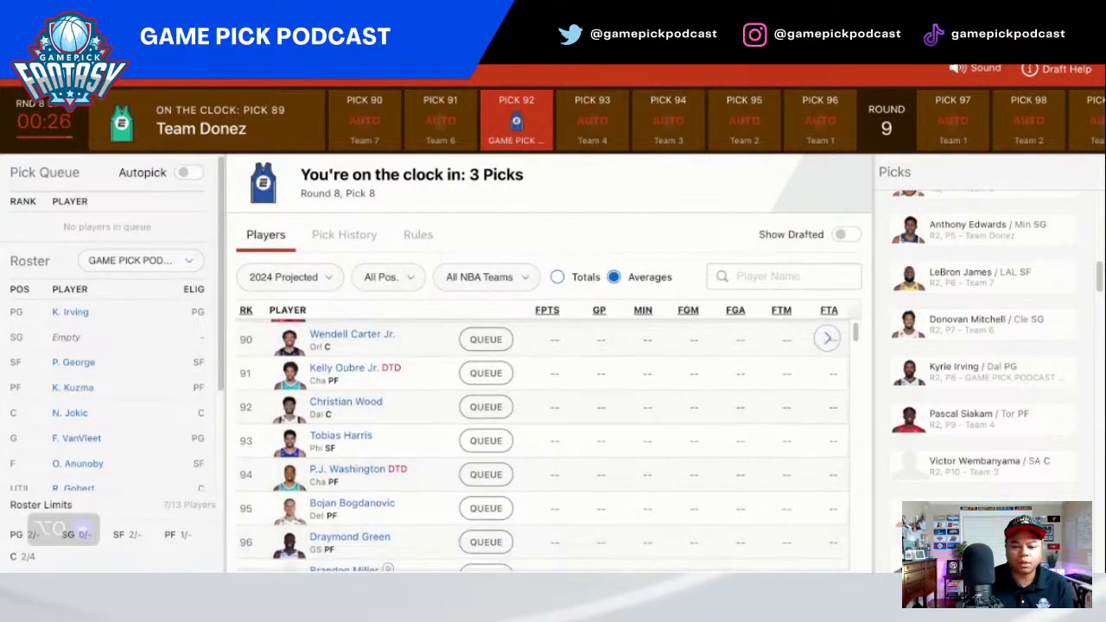
pyautogui.scroll(-2, 524, 333)
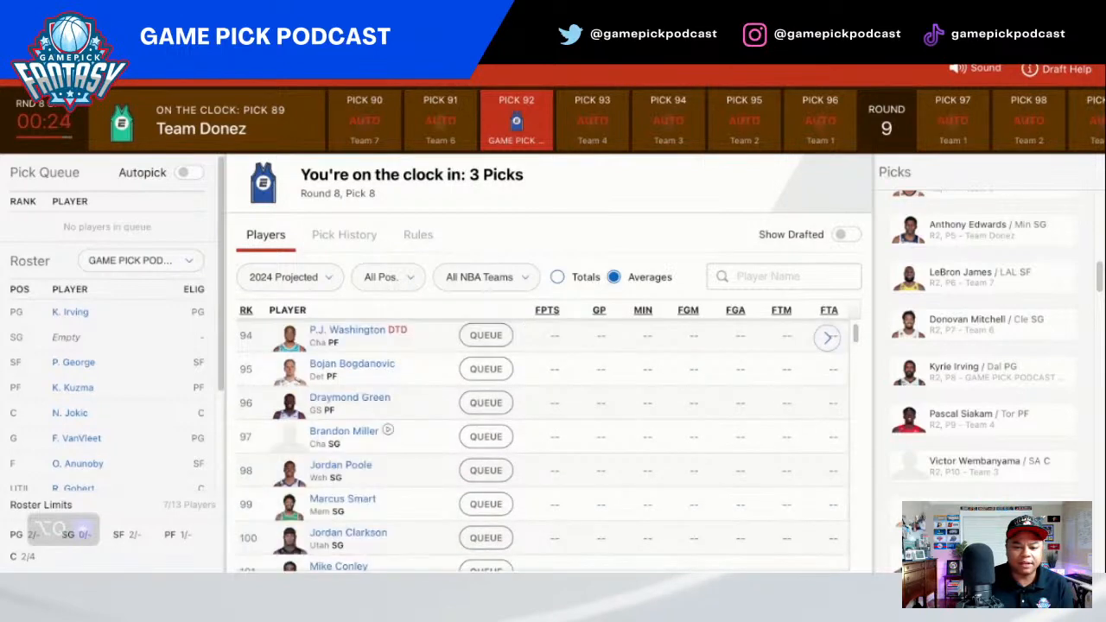
pyautogui.scroll(-1, 542, 432)
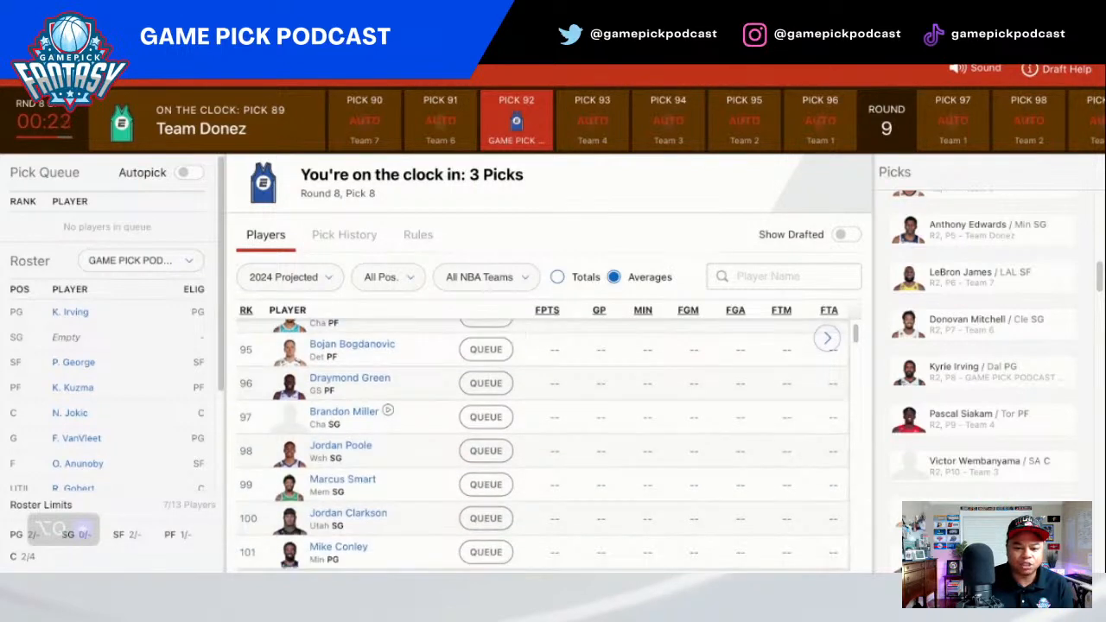
pyautogui.click(343, 235)
pyautogui.click(266, 235)
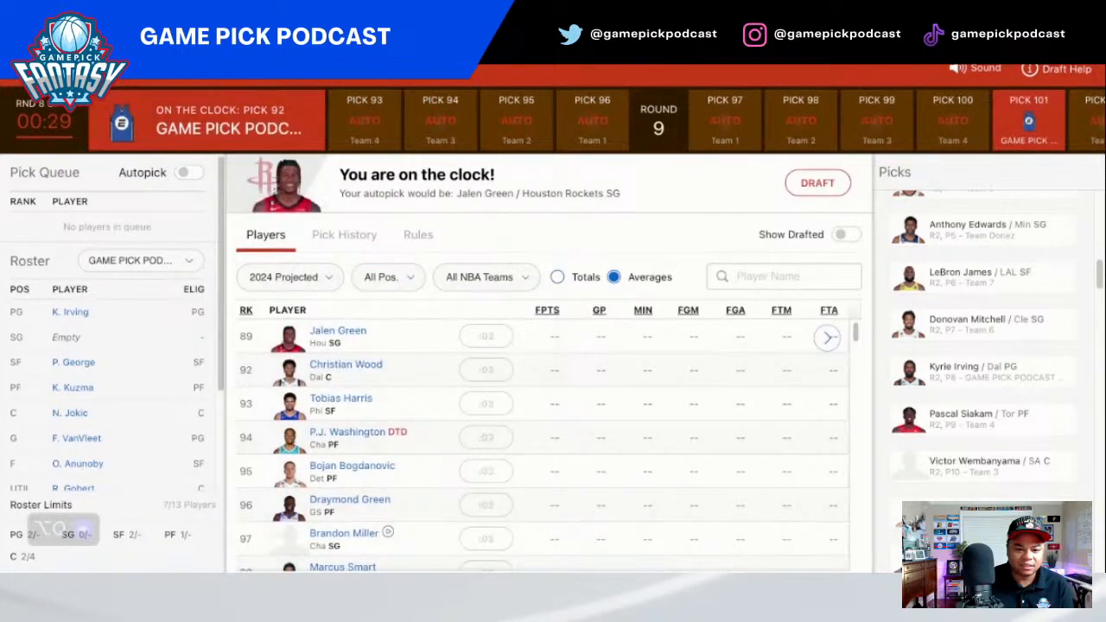
# Step: Compare the remaining players down to rank 108 and draft Jalen Green with the round 8 pick
pyautogui.click(344, 235)
pyautogui.click(265, 235)
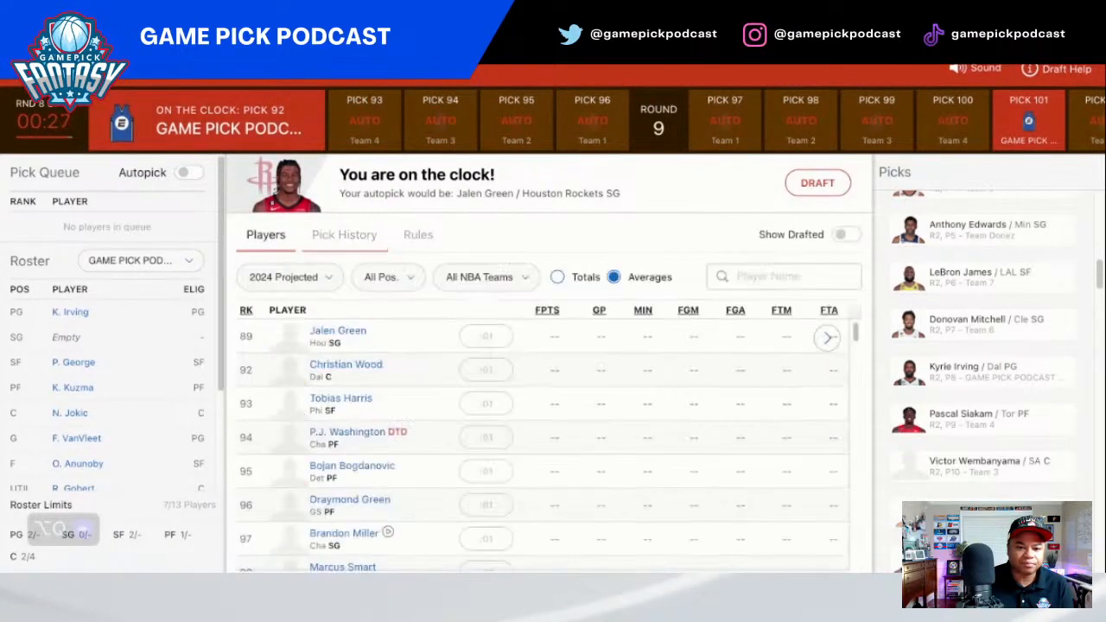
pyautogui.scroll(-1, 524, 333)
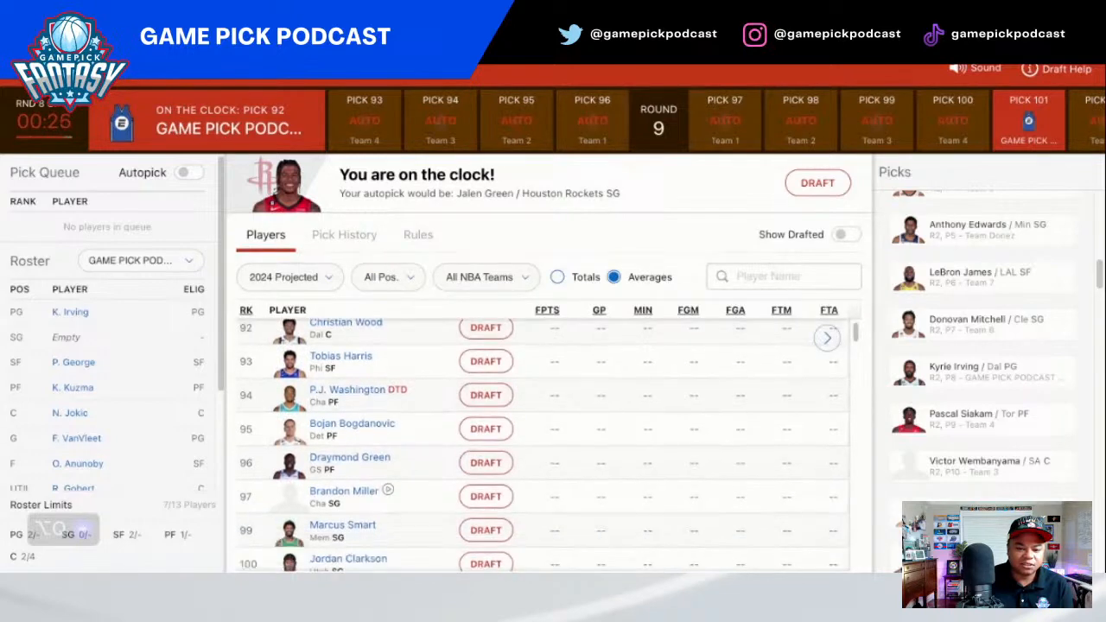
pyautogui.scroll(-3, 524, 333)
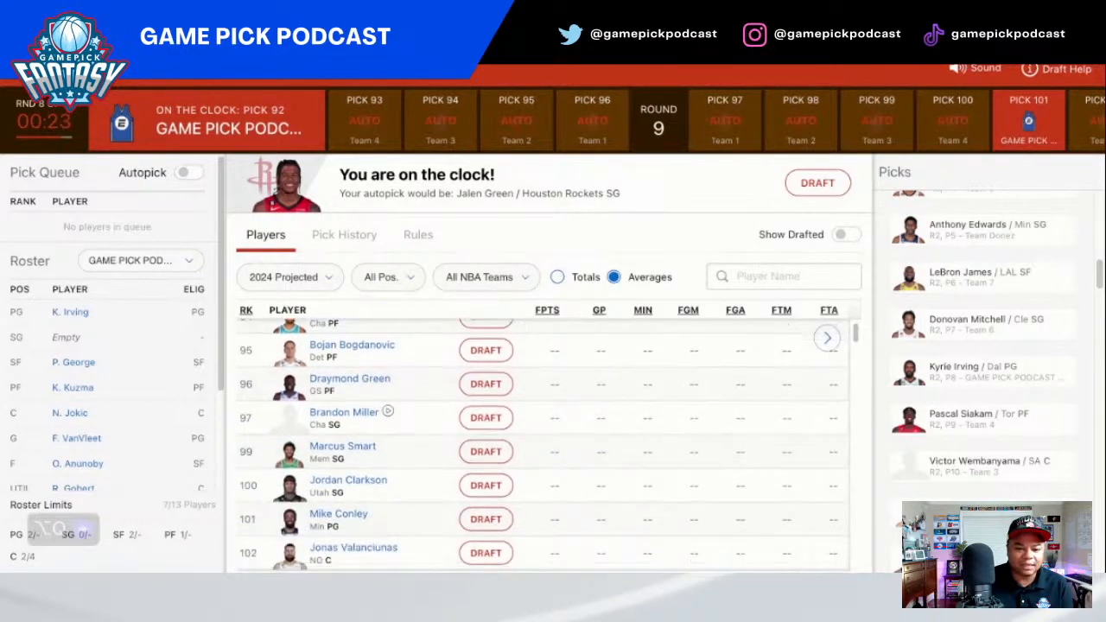
pyautogui.scroll(-5, 523, 333)
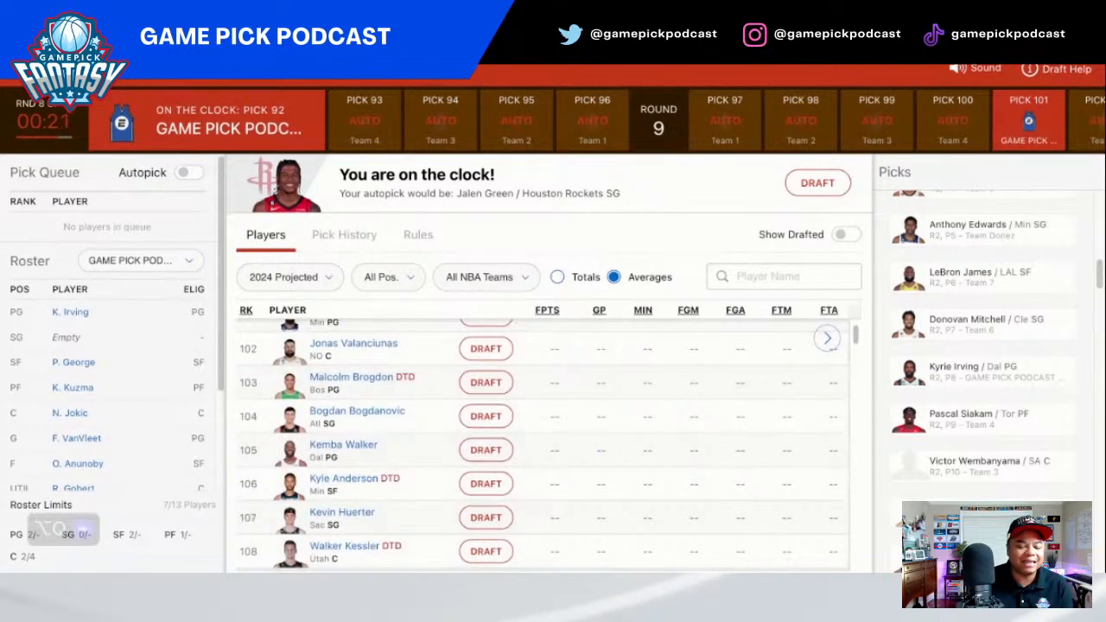
pyautogui.scroll(-1, 524, 332)
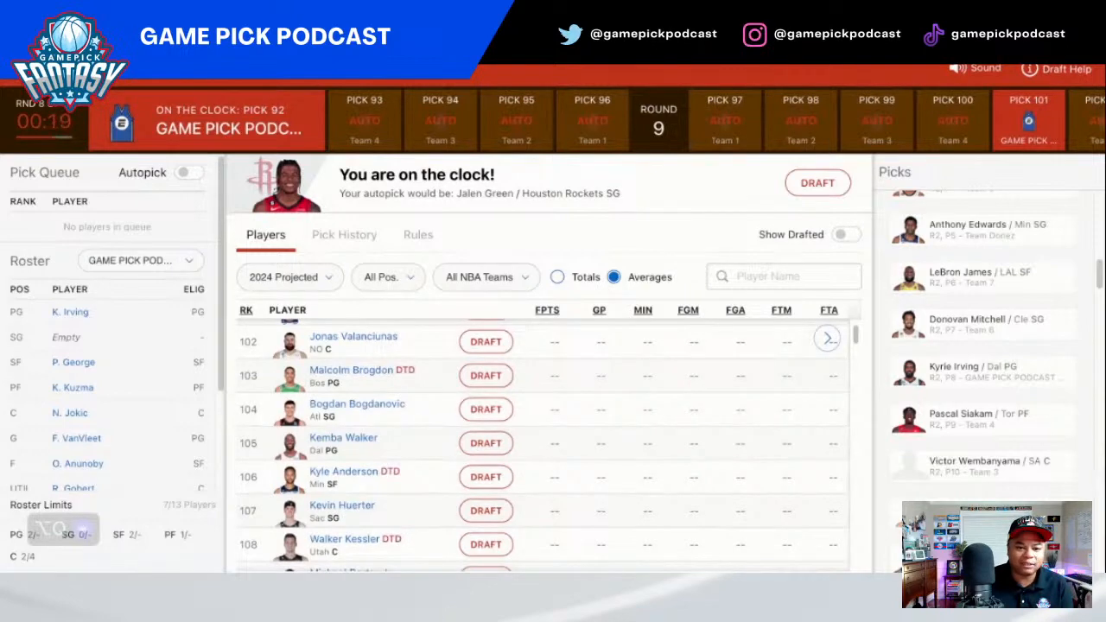
pyautogui.scroll(10, 627, 421)
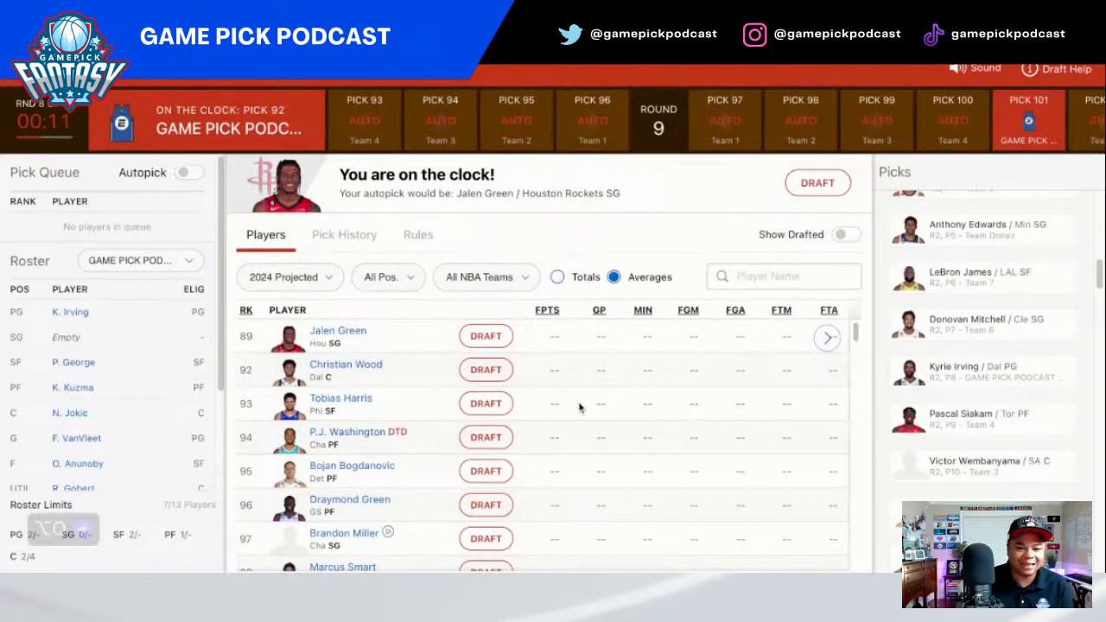
pyautogui.click(489, 337)
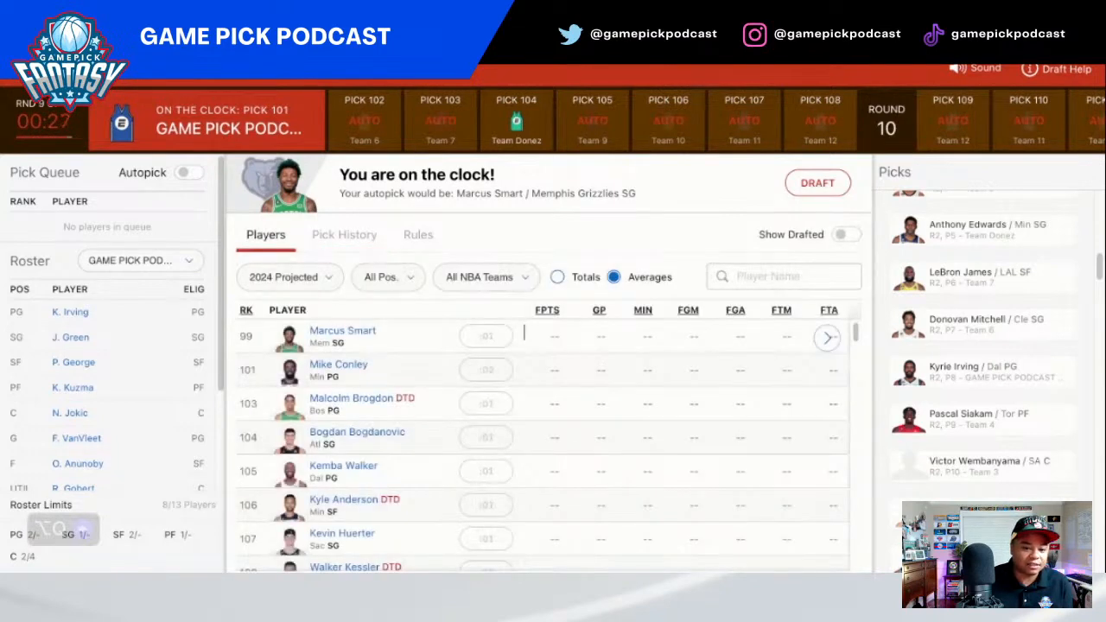
# Step: Check the latest picks and the players ranked from 99 onward, and draft Walker Kessler with the round 9 pick
pyautogui.scroll(-1, 583, 416)
pyautogui.scroll(1, 582, 415)
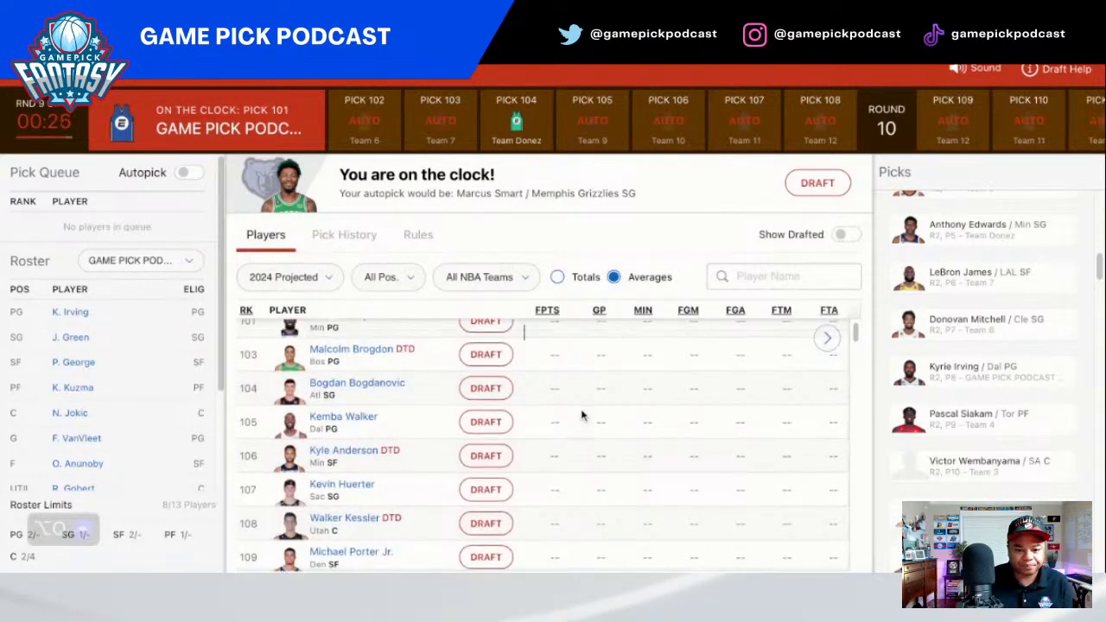
pyautogui.scroll(-20, 974, 431)
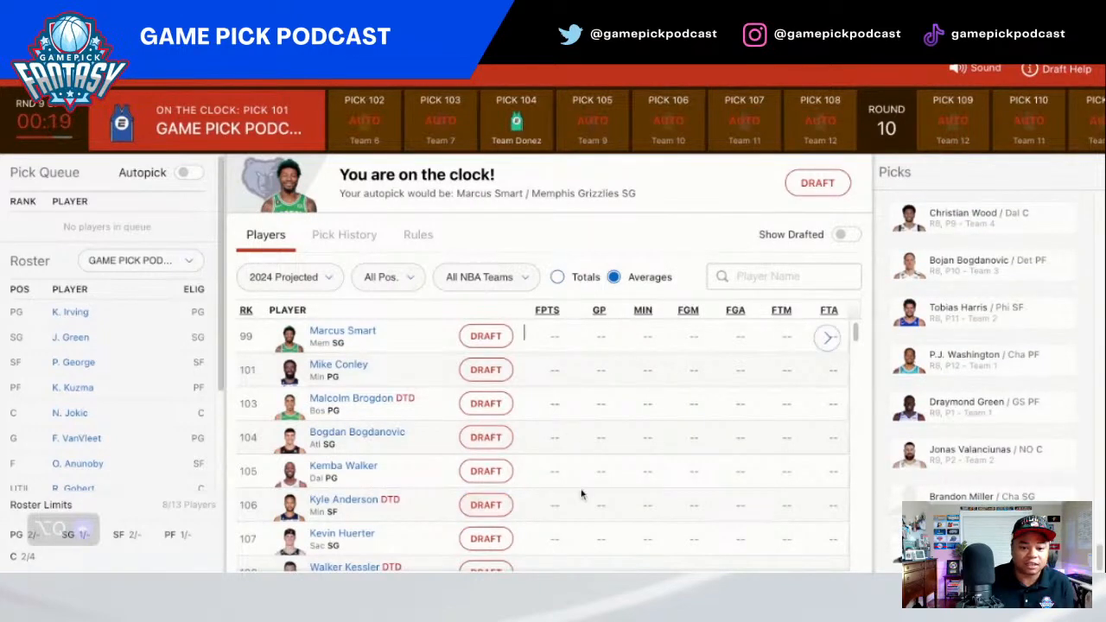
pyautogui.scroll(-4, 580, 494)
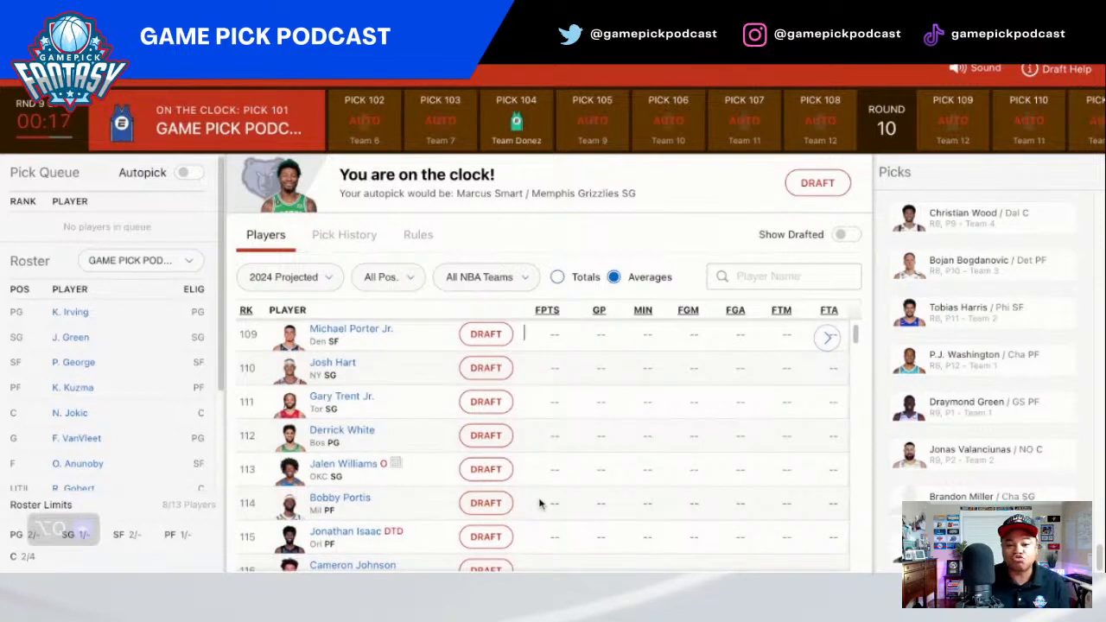
pyautogui.scroll(4, 572, 475)
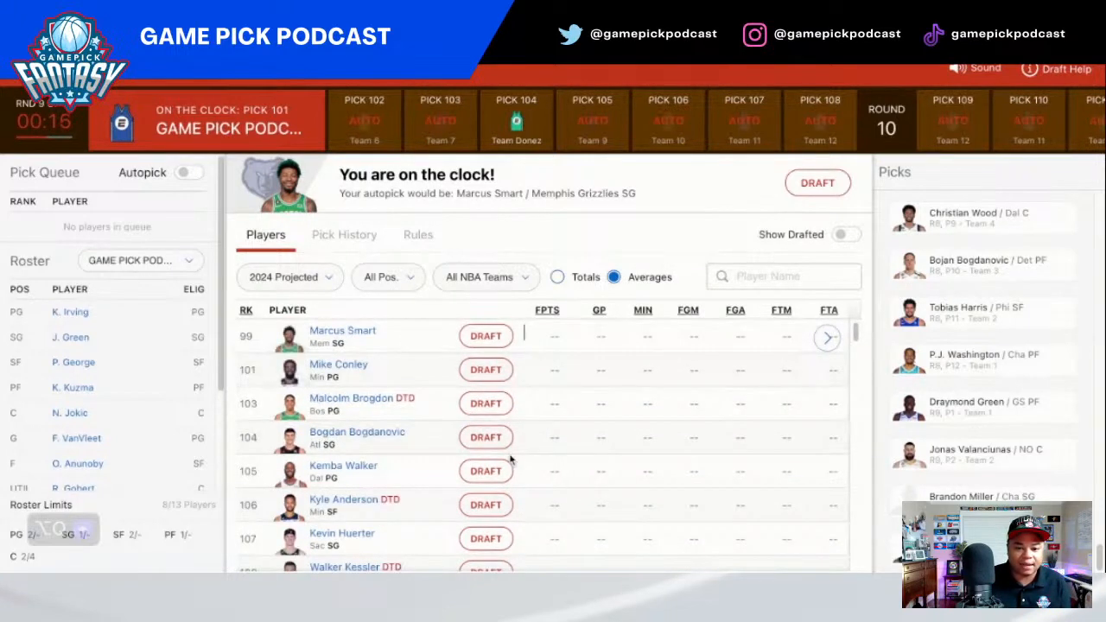
pyautogui.scroll(-1, 482, 478)
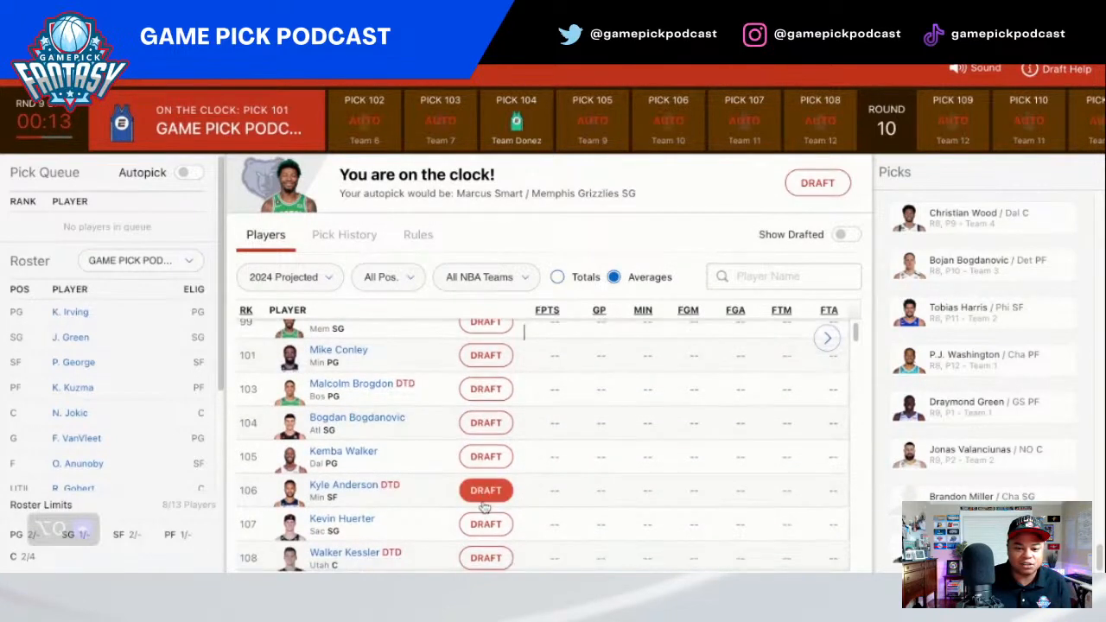
pyautogui.click(486, 558)
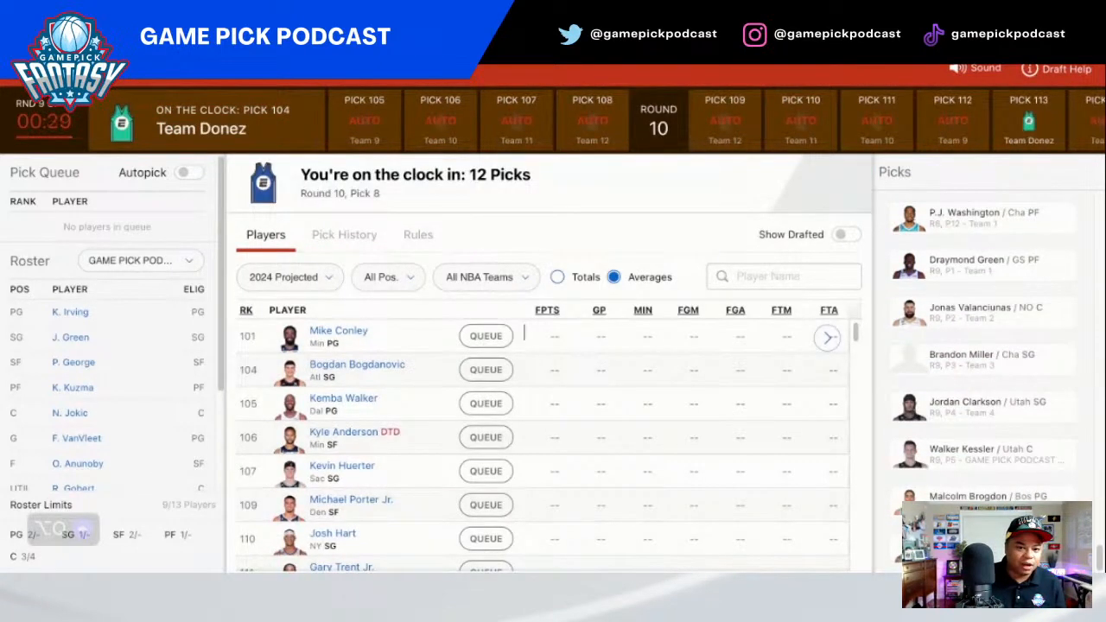
# Step: Look through the players ranked from 101 onward and add John Collins to the pick queue
pyautogui.click(343, 235)
pyautogui.click(266, 235)
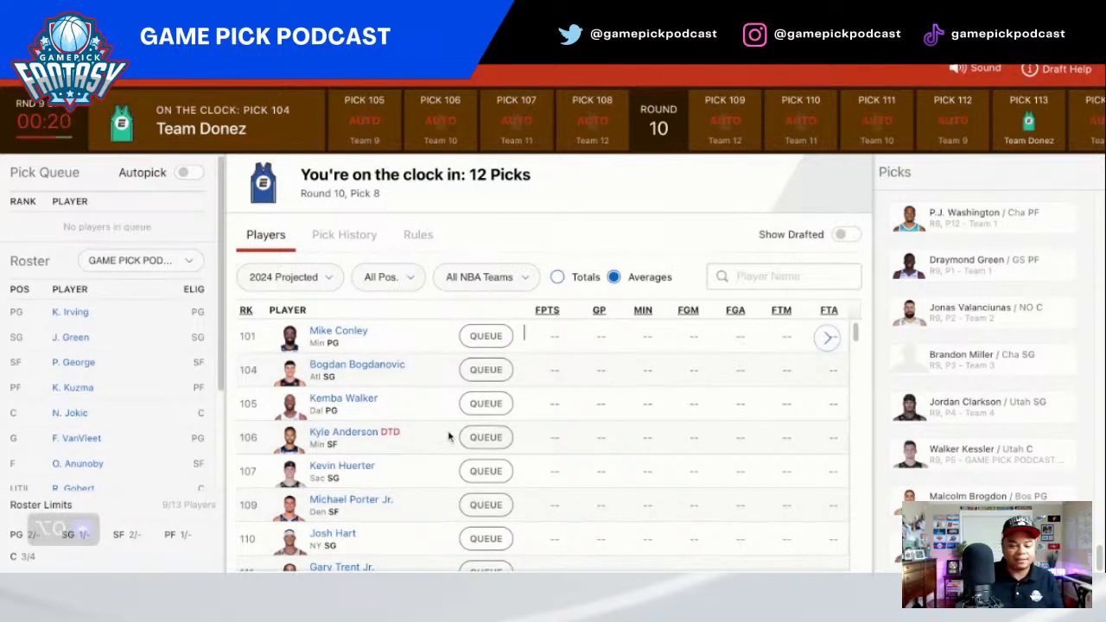
pyautogui.scroll(-1, 540, 412)
pyautogui.scroll(-5, 395, 425)
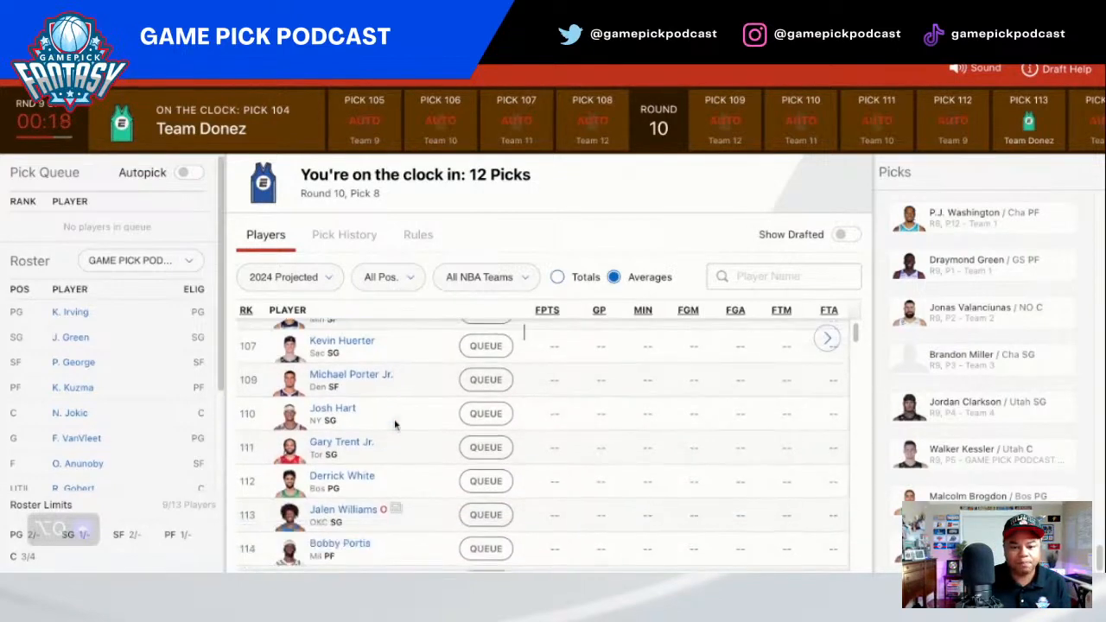
pyautogui.scroll(-2, 395, 424)
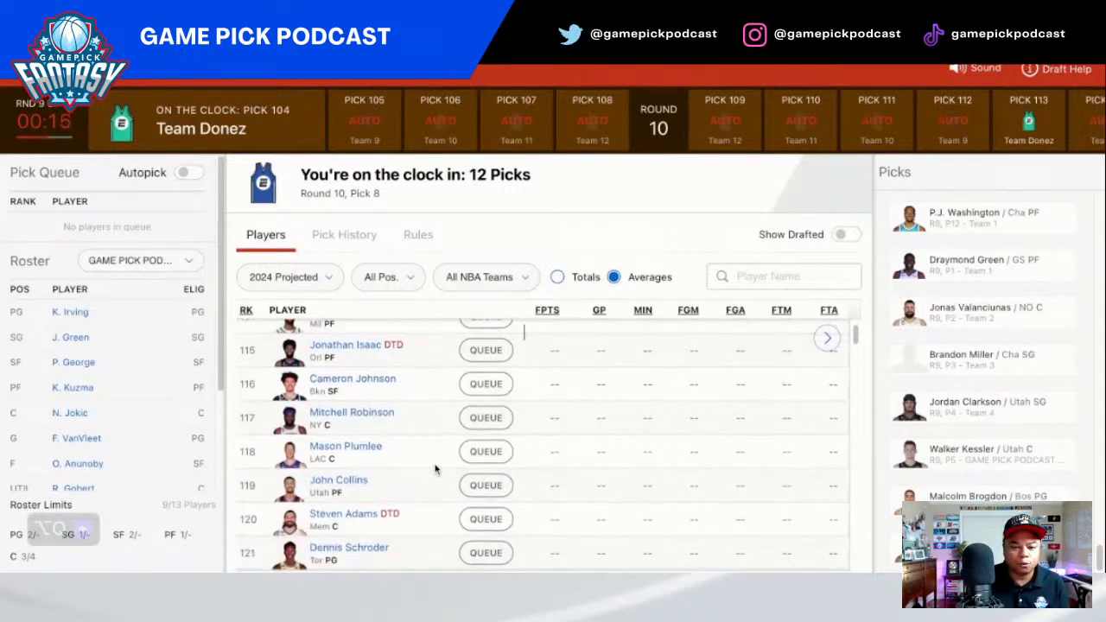
pyautogui.click(485, 485)
pyautogui.scroll(-1, 387, 424)
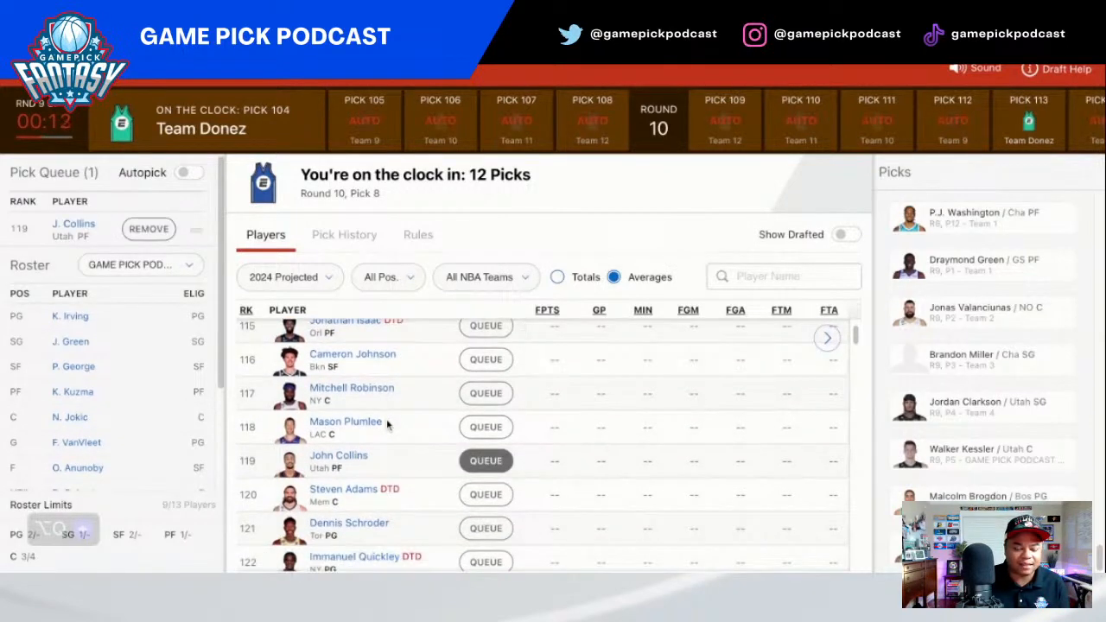
# Step: Examine the available players from rank 107 down to about rank 152 as candidates for the round 10 pick
pyautogui.scroll(-3, 387, 423)
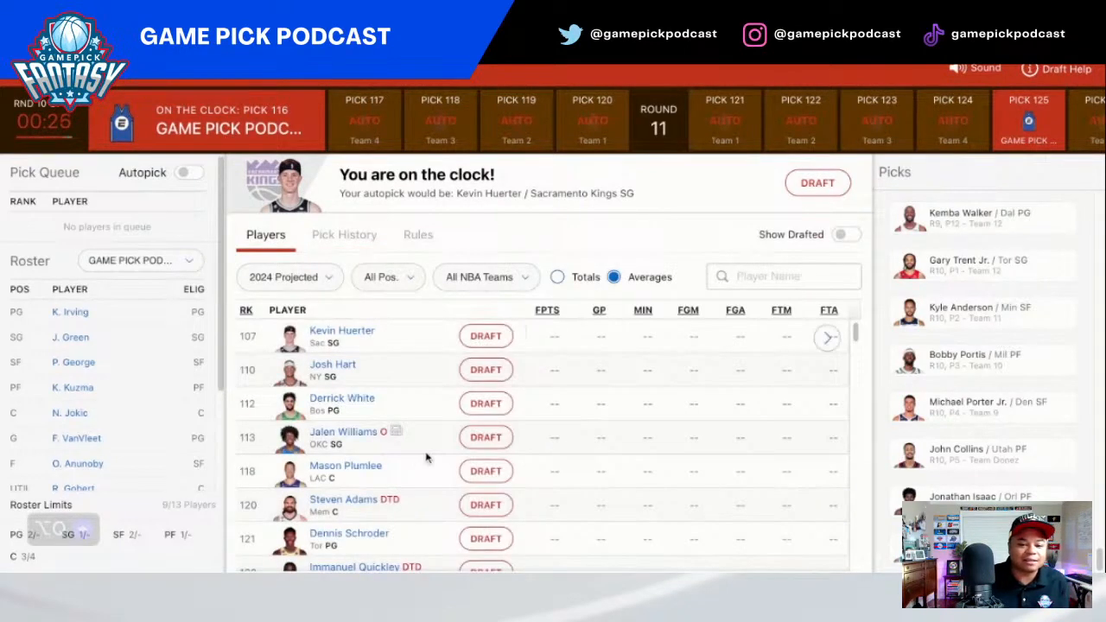
pyautogui.scroll(-1, 425, 458)
pyautogui.scroll(-5, 426, 458)
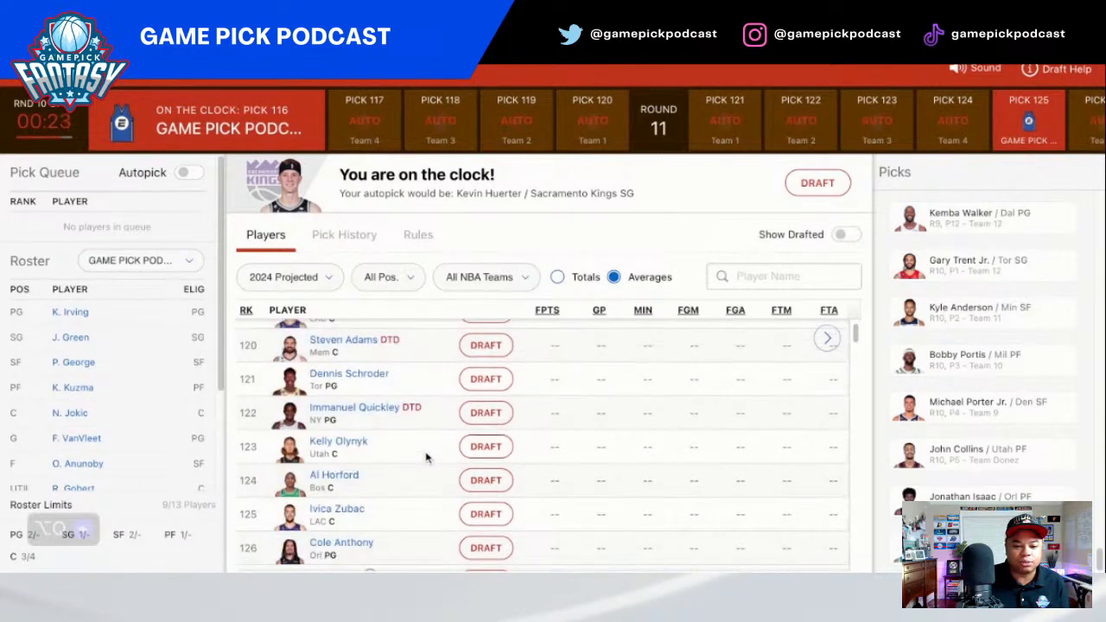
pyautogui.scroll(-3, 542, 445)
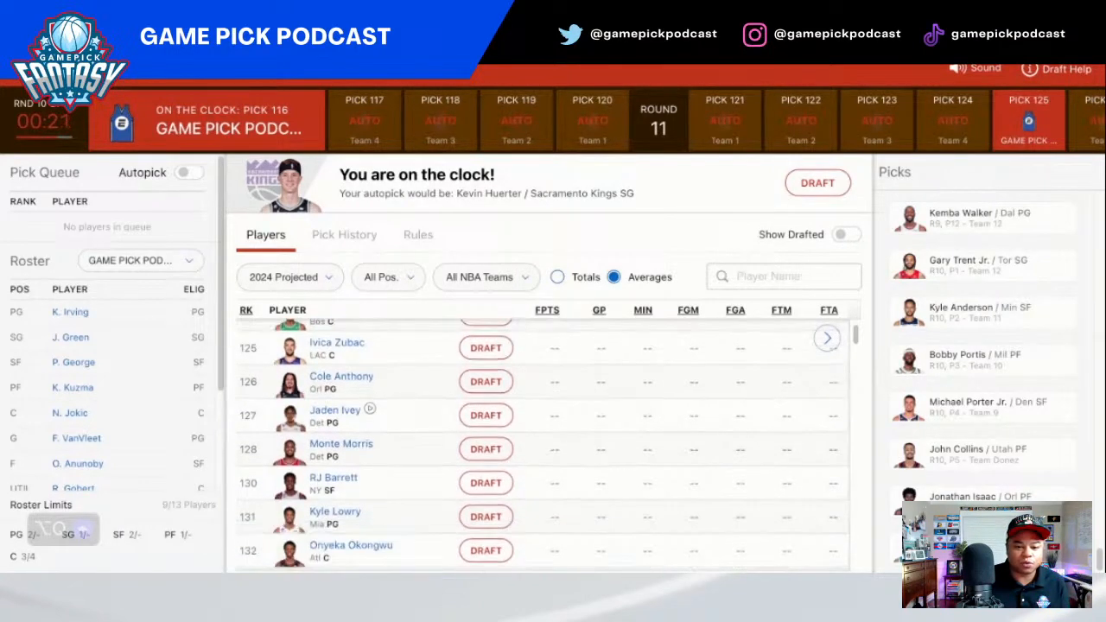
pyautogui.scroll(-3, 542, 445)
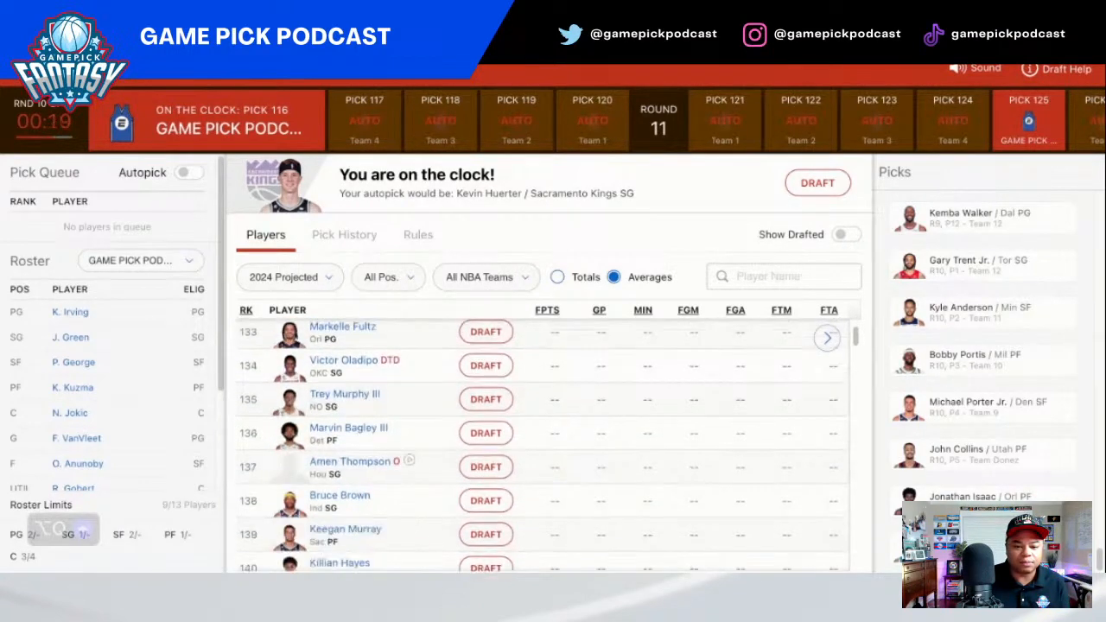
pyautogui.scroll(-1, 523, 332)
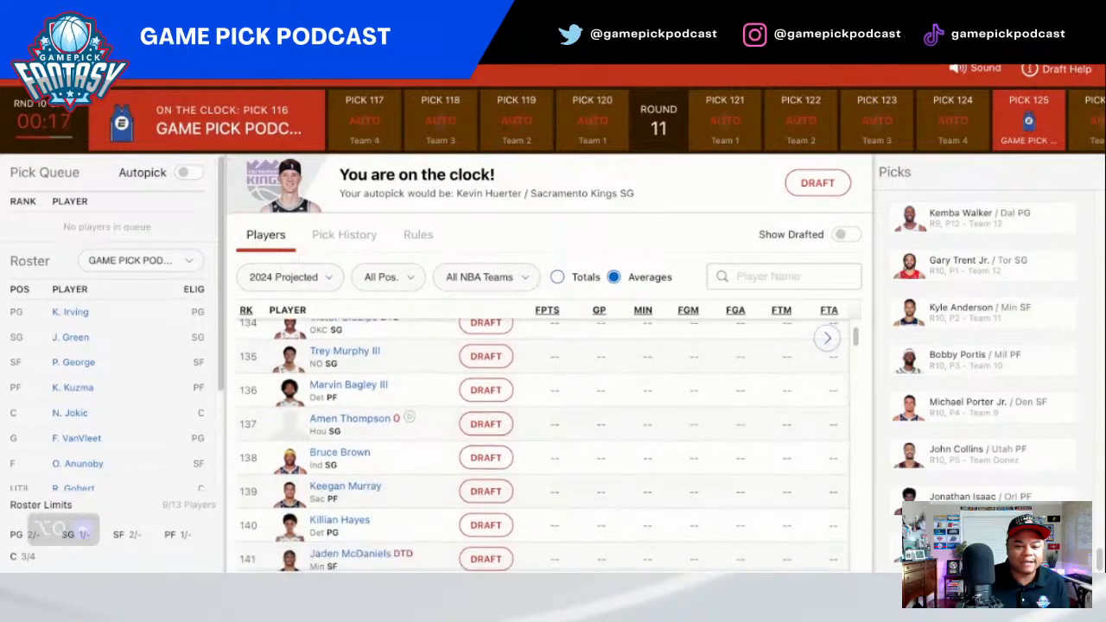
pyautogui.scroll(-2, 523, 332)
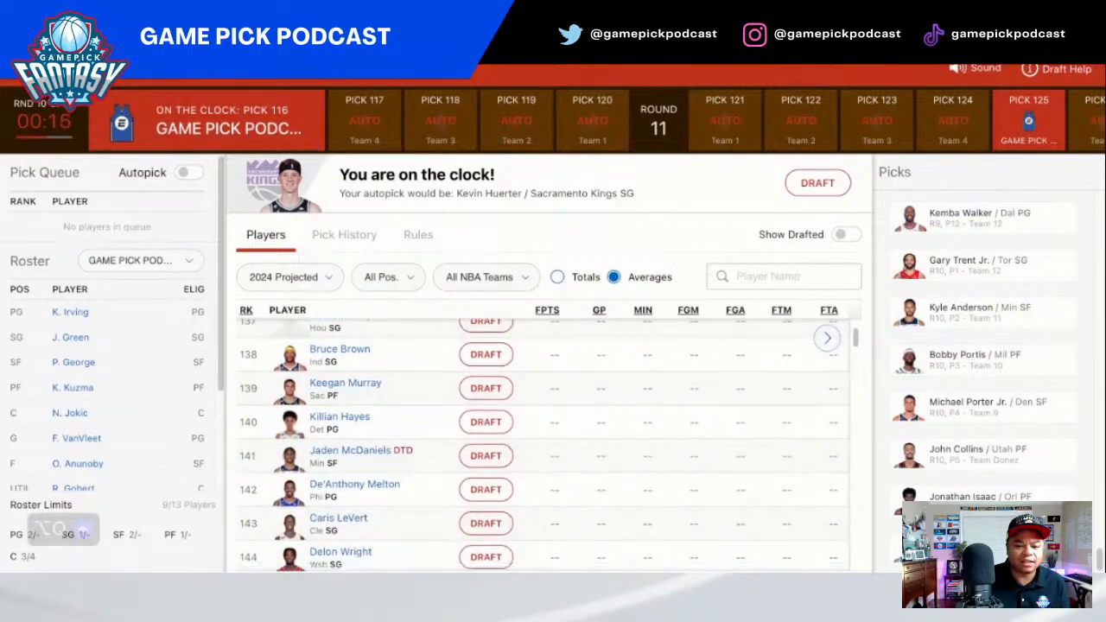
pyautogui.scroll(-2, 523, 331)
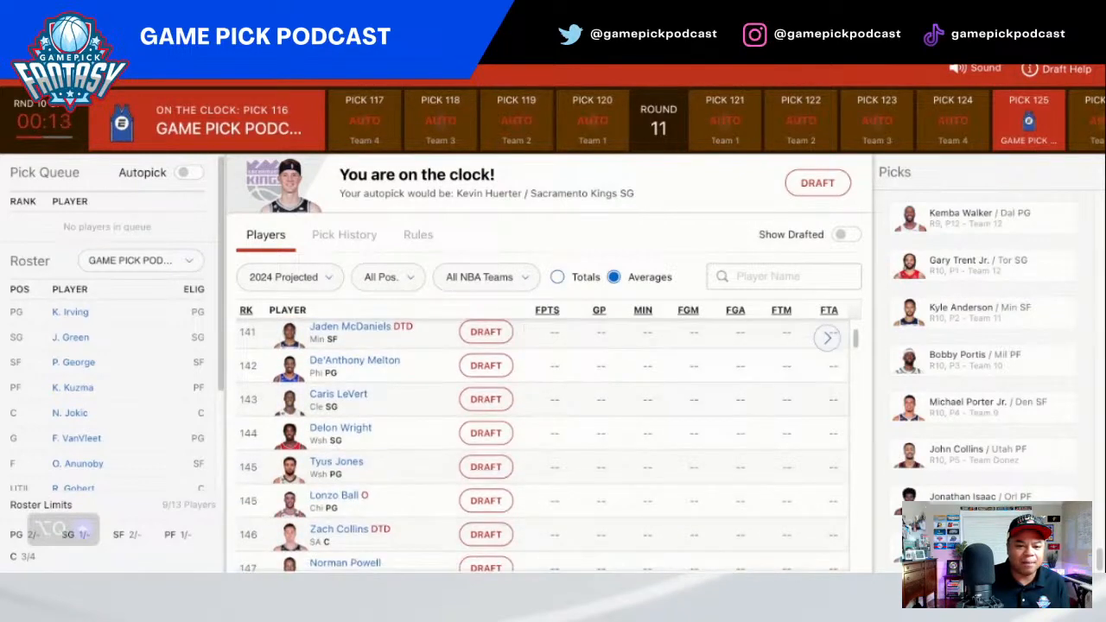
pyautogui.scroll(-2, 523, 332)
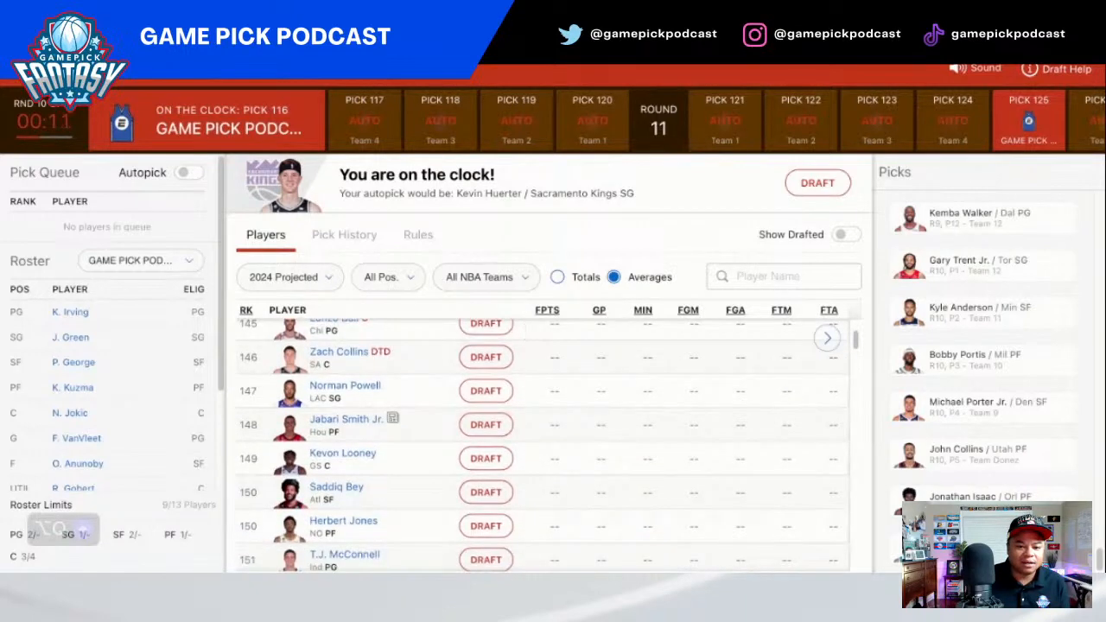
pyautogui.scroll(-1, 523, 332)
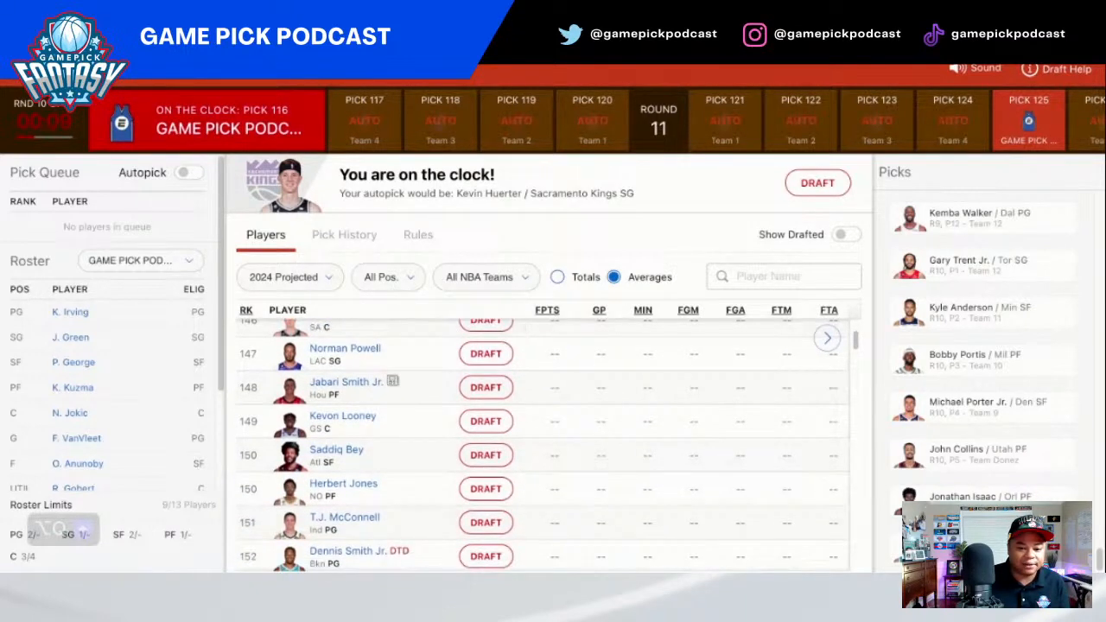
# Step: Return to the players ranked in the 130s and draft Amen Thompson with the round 10 pick
pyautogui.scroll(1, 524, 332)
pyautogui.scroll(5, 523, 331)
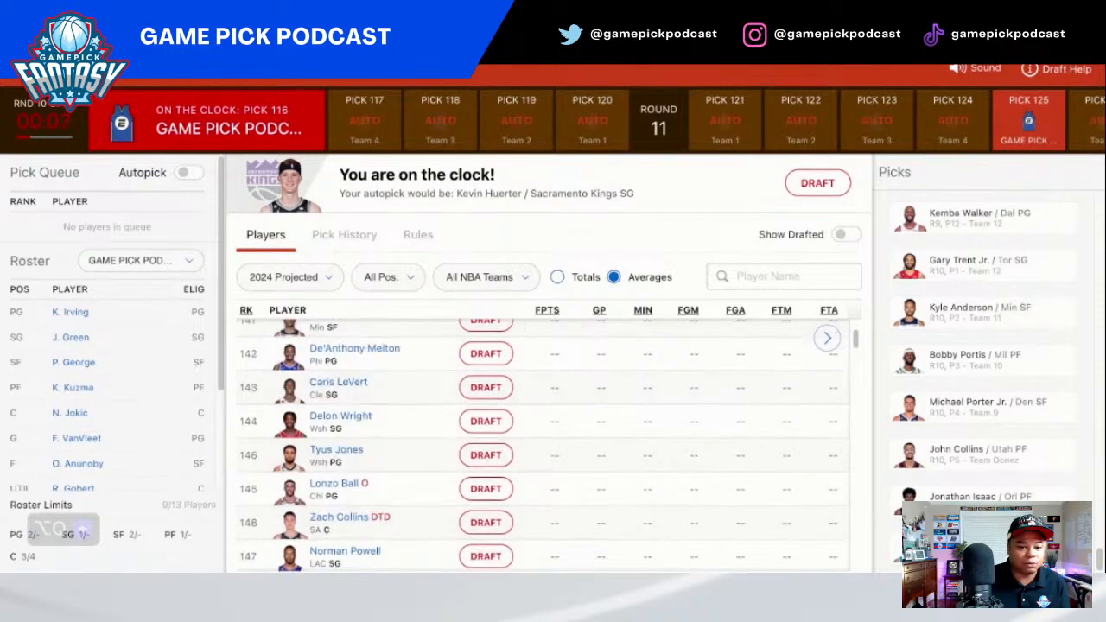
pyautogui.scroll(8, 523, 331)
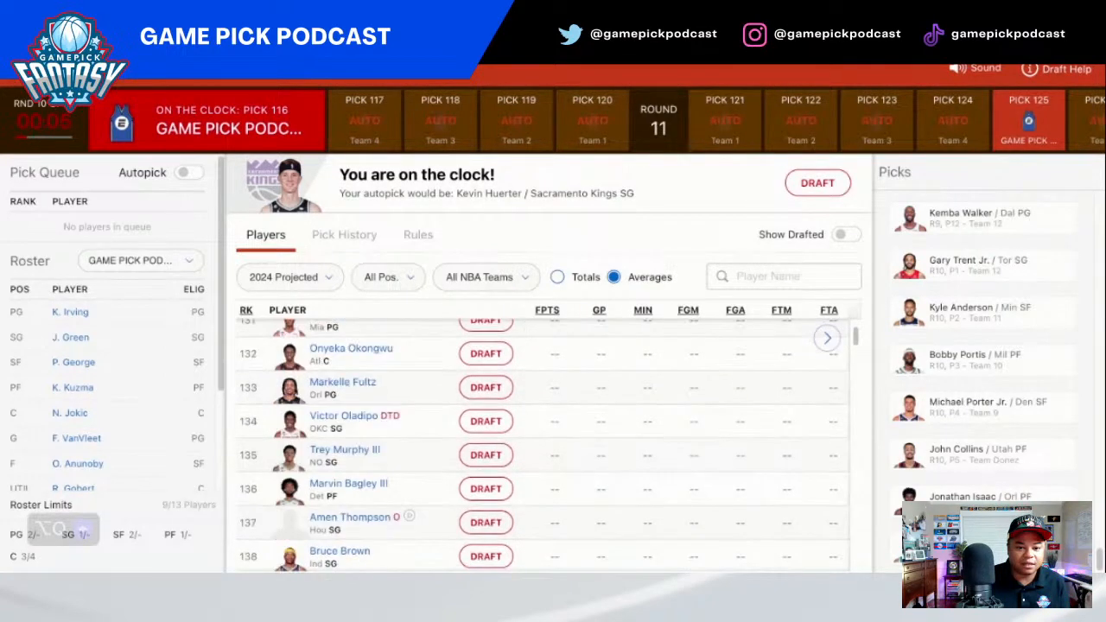
pyautogui.scroll(-4, 523, 332)
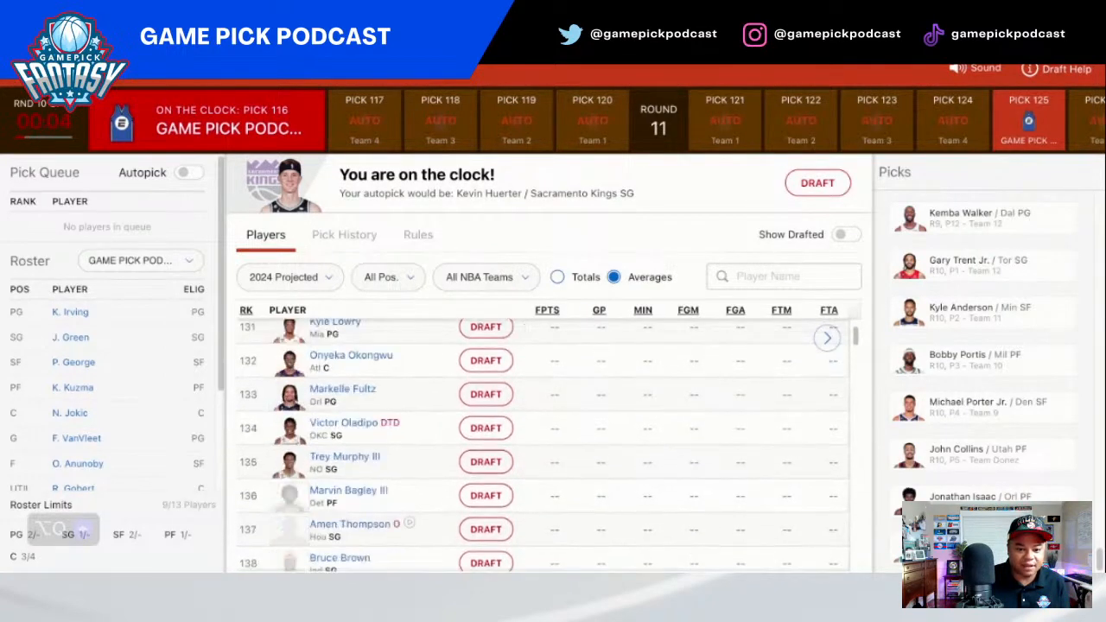
pyautogui.click(480, 530)
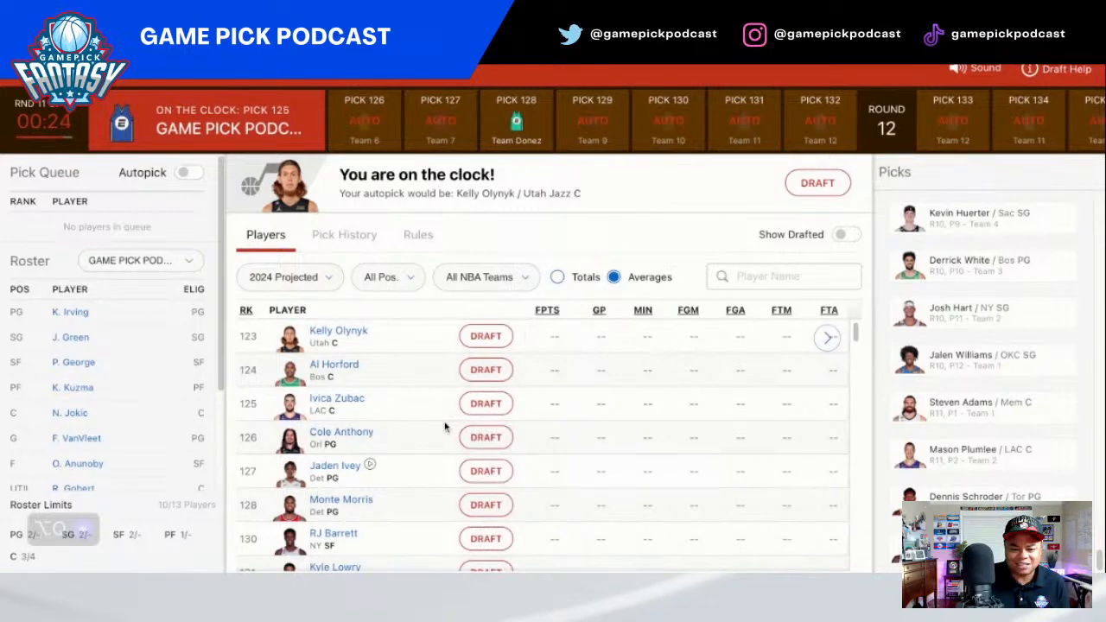
# Step: Compare the remaining players from rank 123 down to rank 163 and draft Ausar Thompson with the round 11 pick
pyautogui.scroll(-1, 445, 426)
pyautogui.scroll(-7, 444, 426)
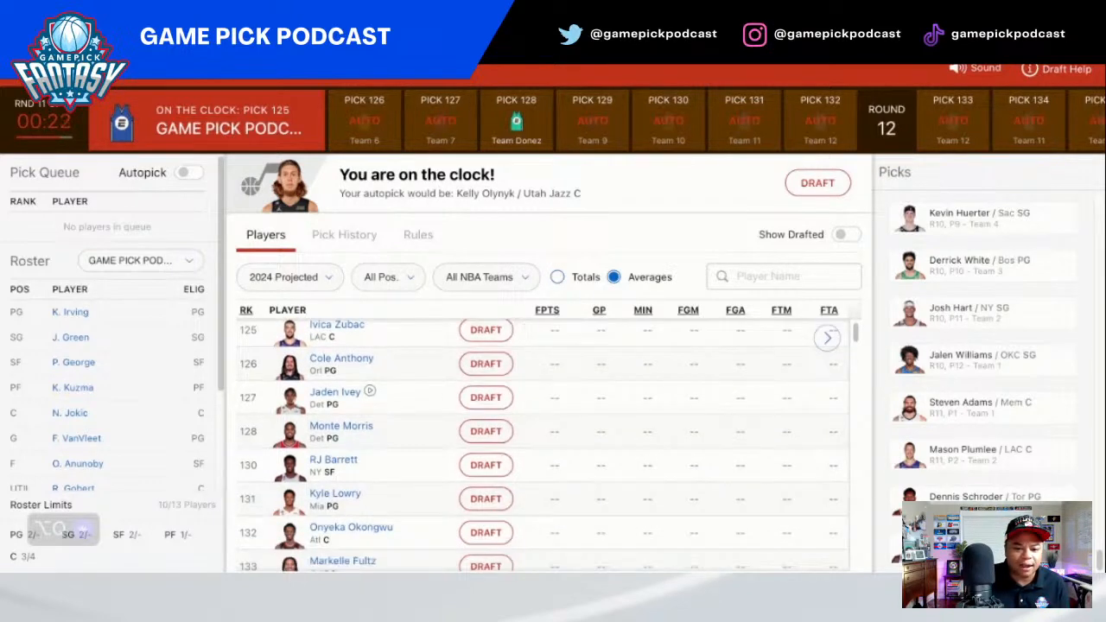
pyautogui.scroll(-1, 524, 332)
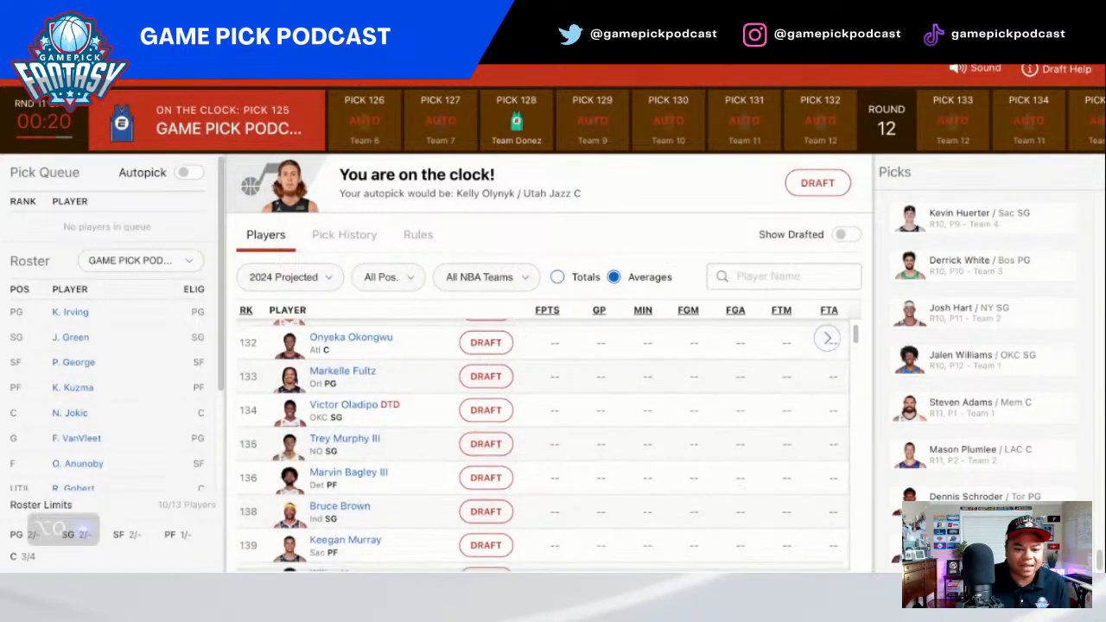
pyautogui.scroll(-9, 542, 446)
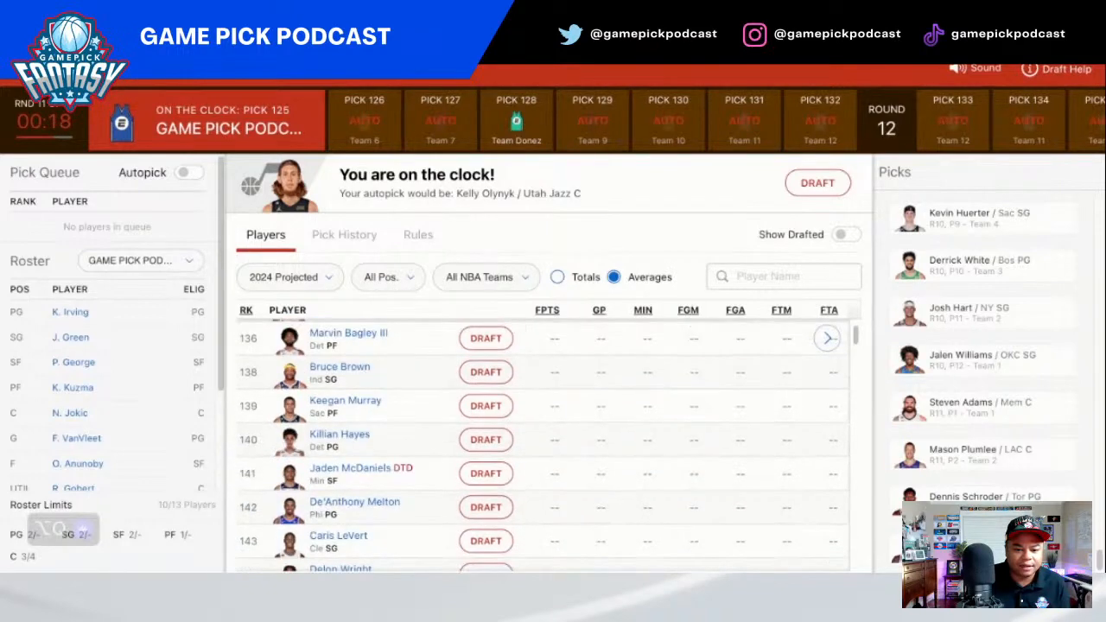
pyautogui.scroll(-8, 542, 445)
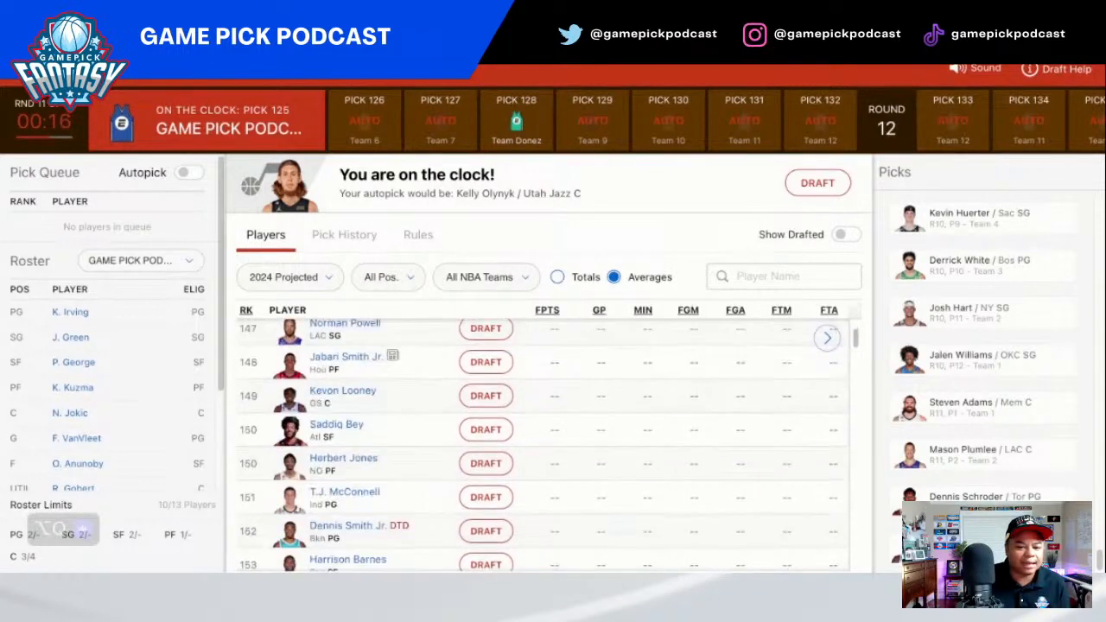
pyautogui.scroll(-6, 542, 445)
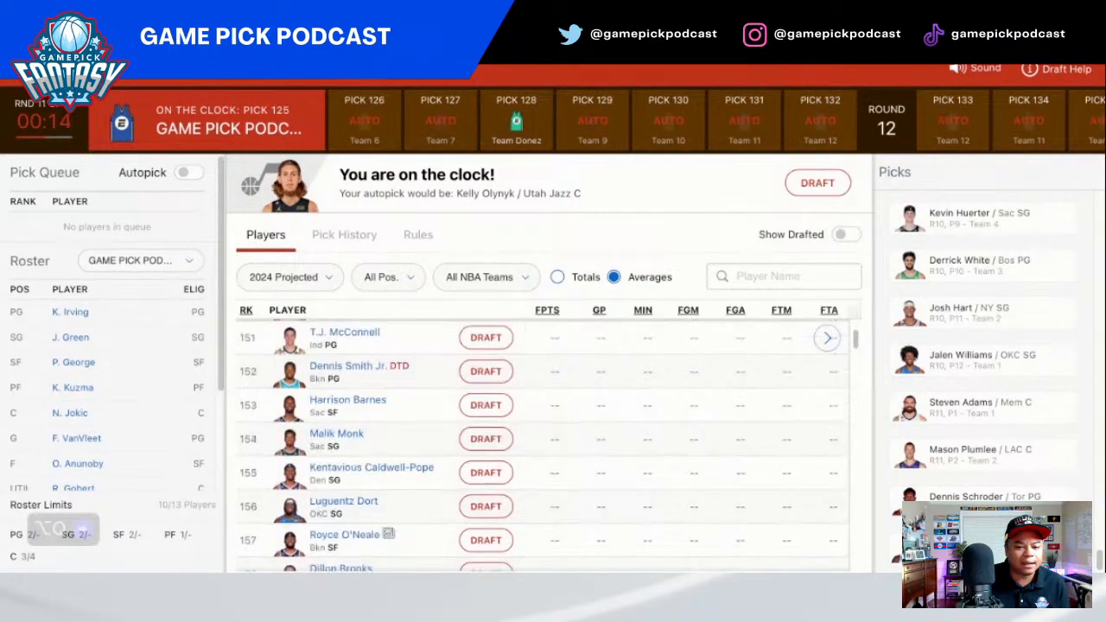
pyautogui.scroll(-2, 542, 445)
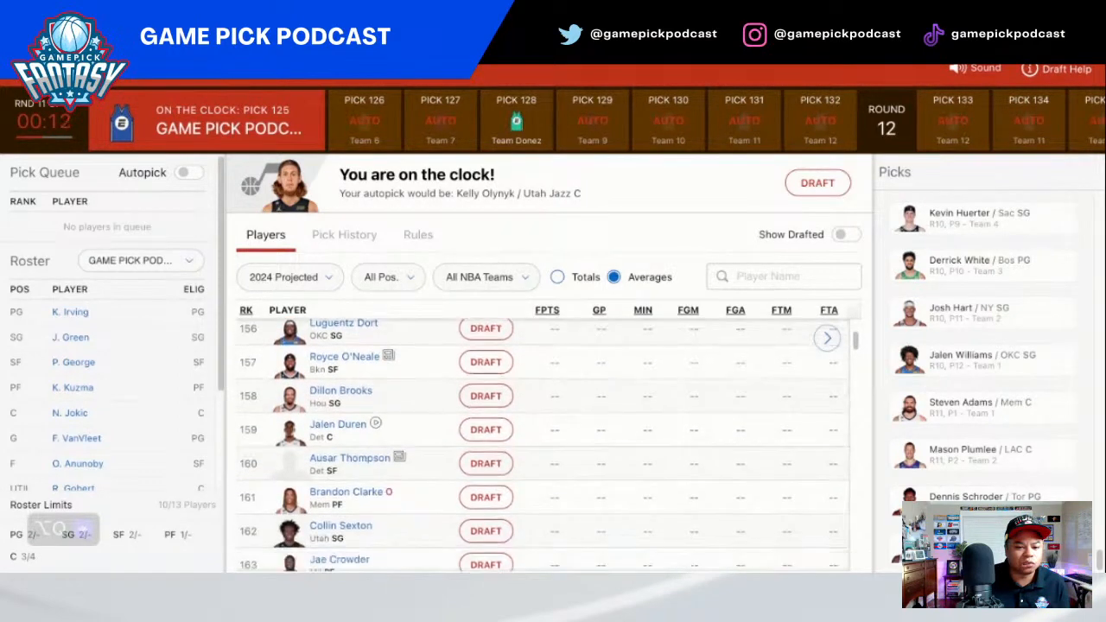
pyautogui.scroll(-1, 524, 331)
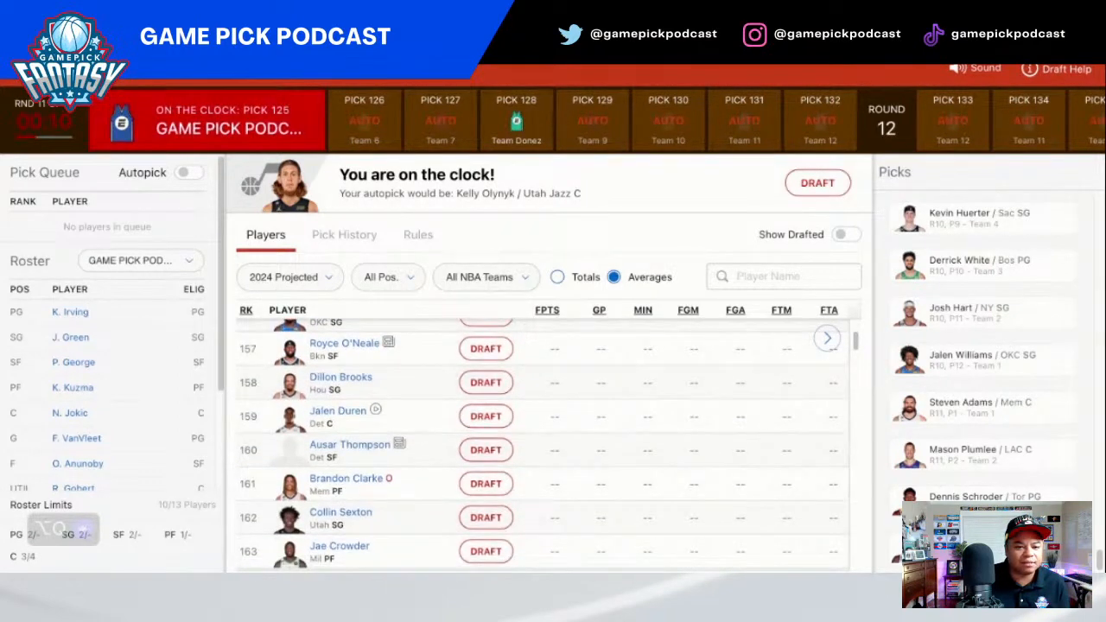
pyautogui.click(485, 449)
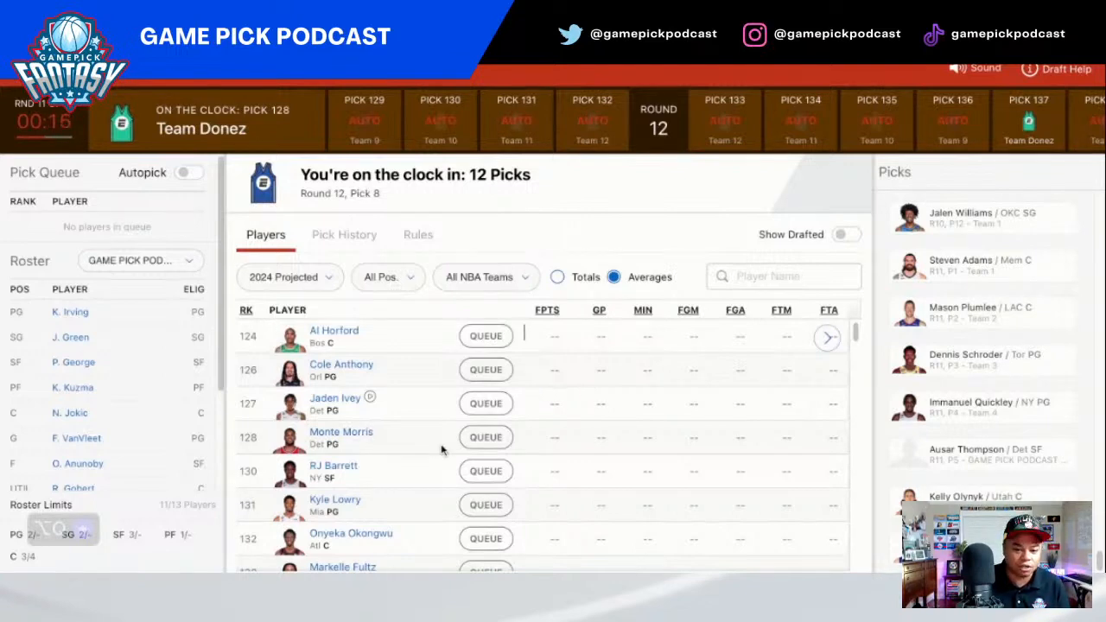
# Step: Check the pick history and the players ranked from 135 onward, and draft Tyus Jones with the round 12 pick
pyautogui.click(344, 235)
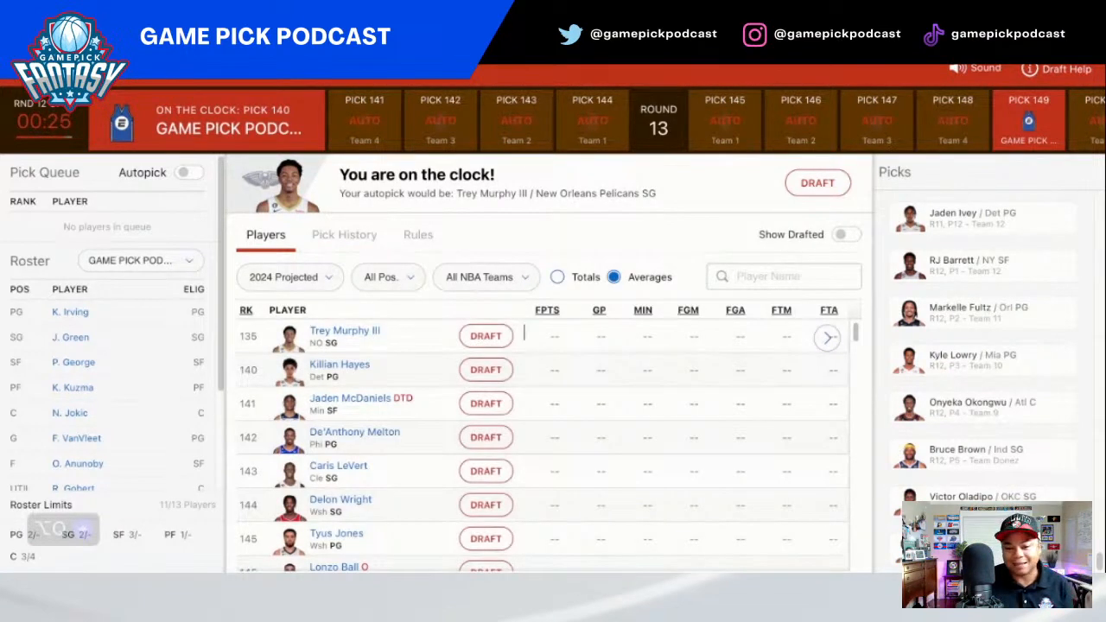
pyautogui.scroll(-1, 524, 333)
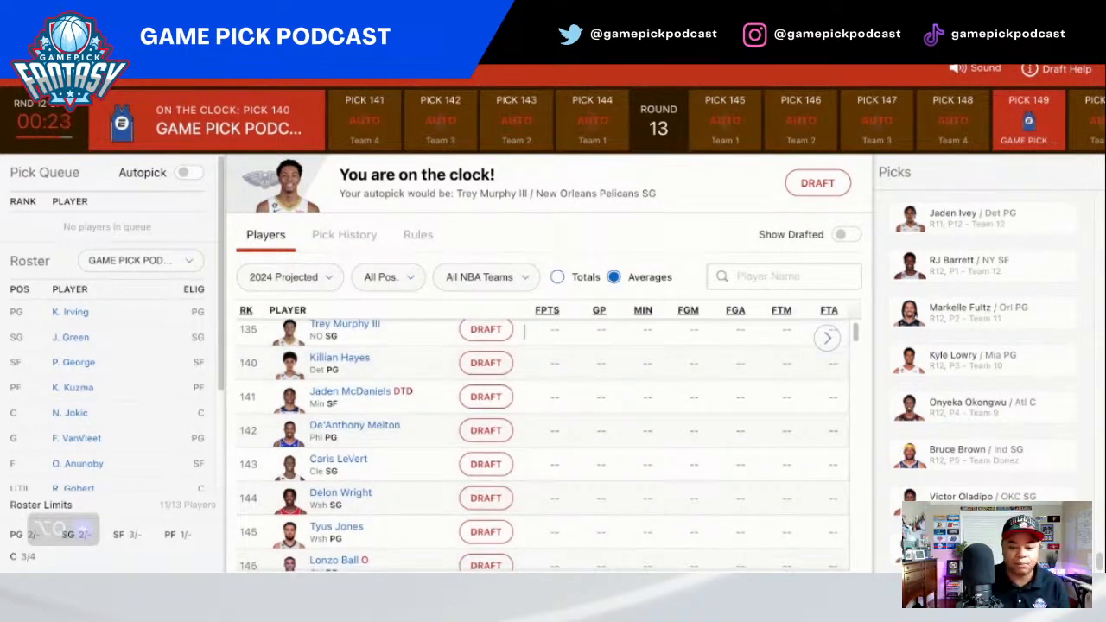
pyautogui.scroll(1, 446, 429)
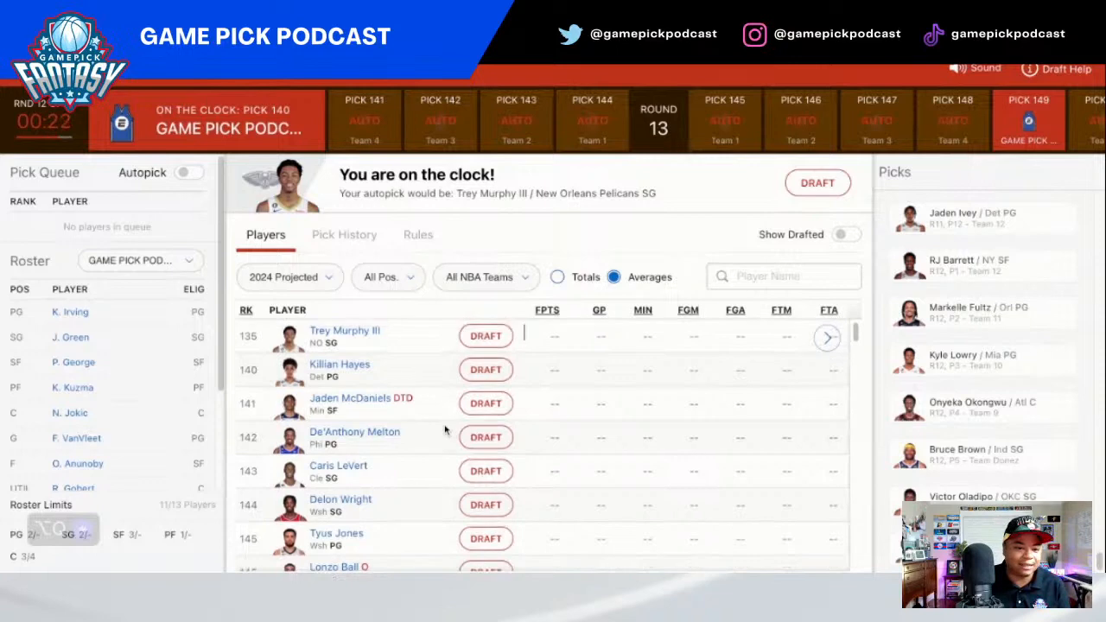
pyautogui.click(484, 539)
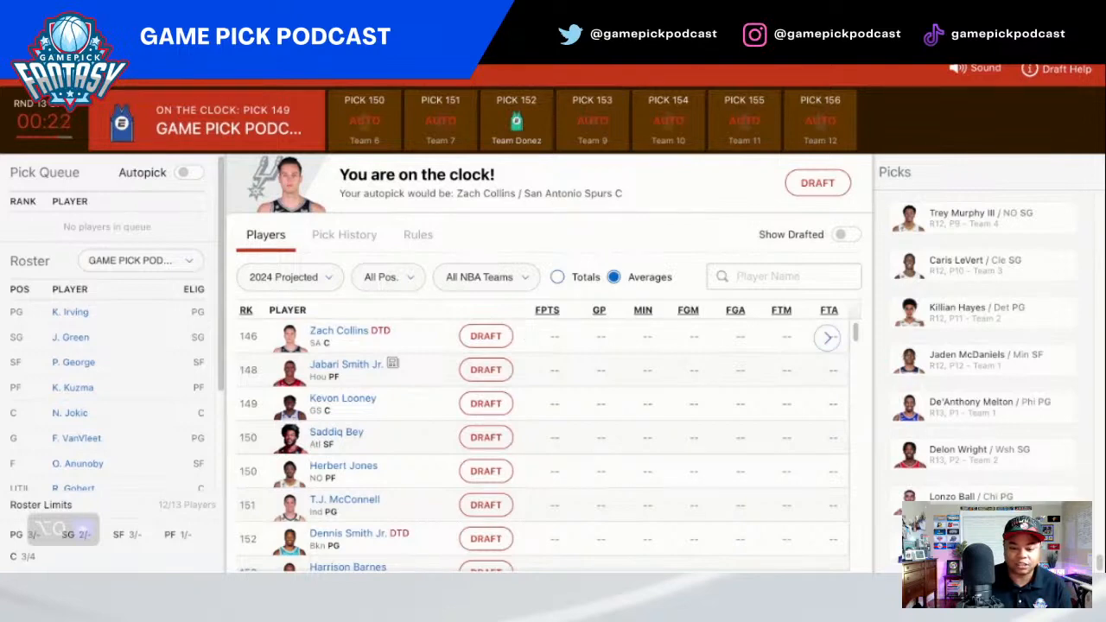
# Step: Compare the remaining players from rank 146 to about rank 171 and draft Anthony Black with the final round 13 pick
pyautogui.scroll(-5, 524, 332)
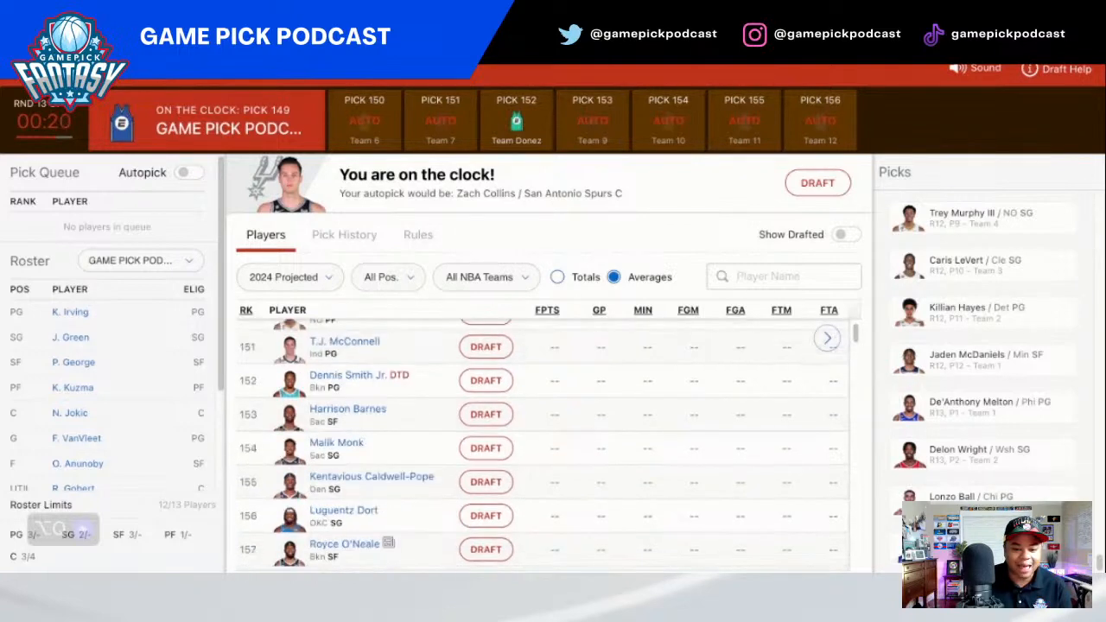
pyautogui.scroll(-1, 524, 333)
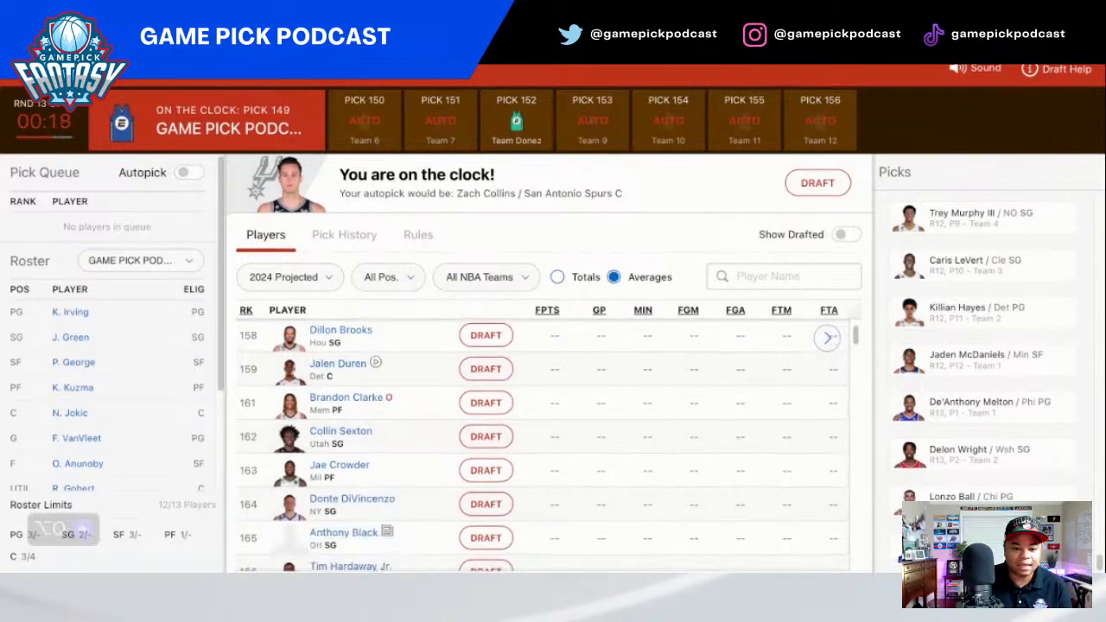
pyautogui.scroll(-2, 524, 333)
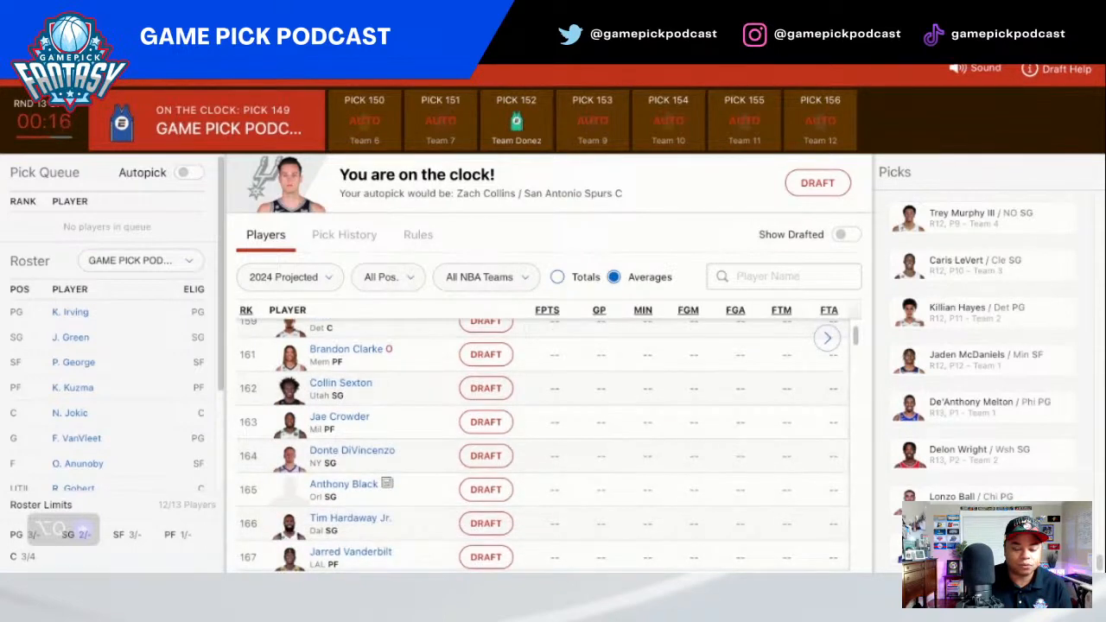
pyautogui.scroll(-2, 524, 332)
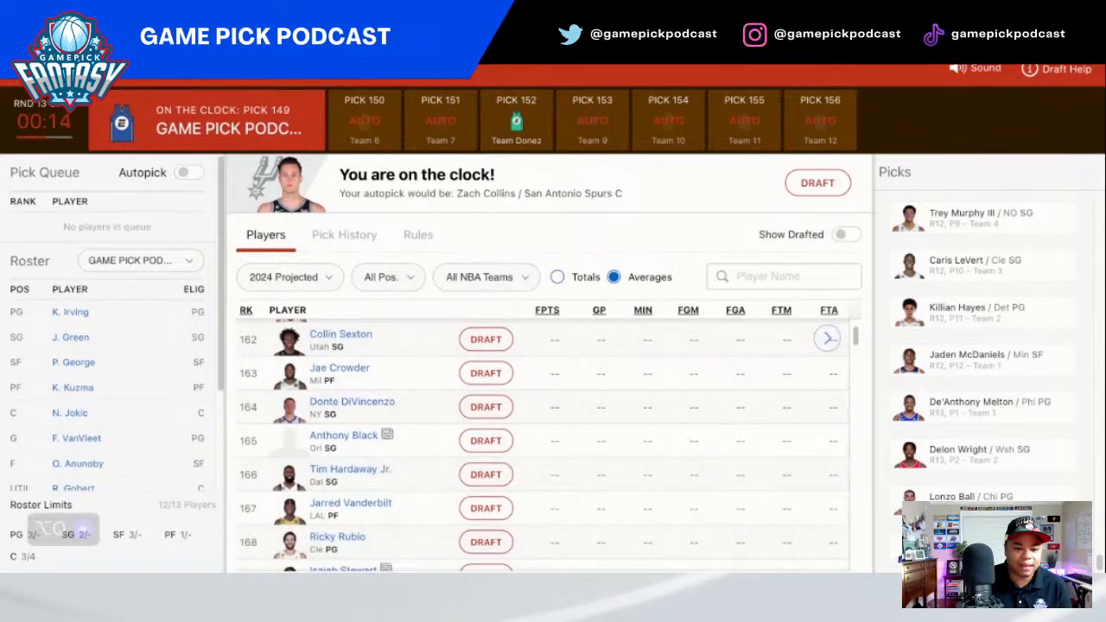
pyautogui.scroll(2, 523, 333)
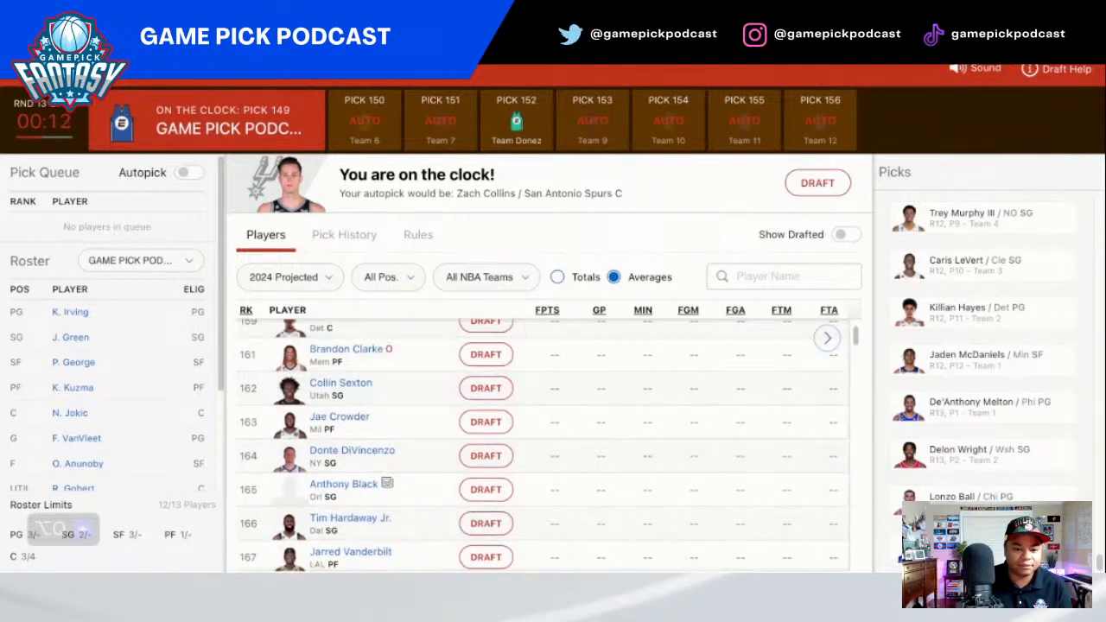
pyautogui.scroll(-1, 471, 491)
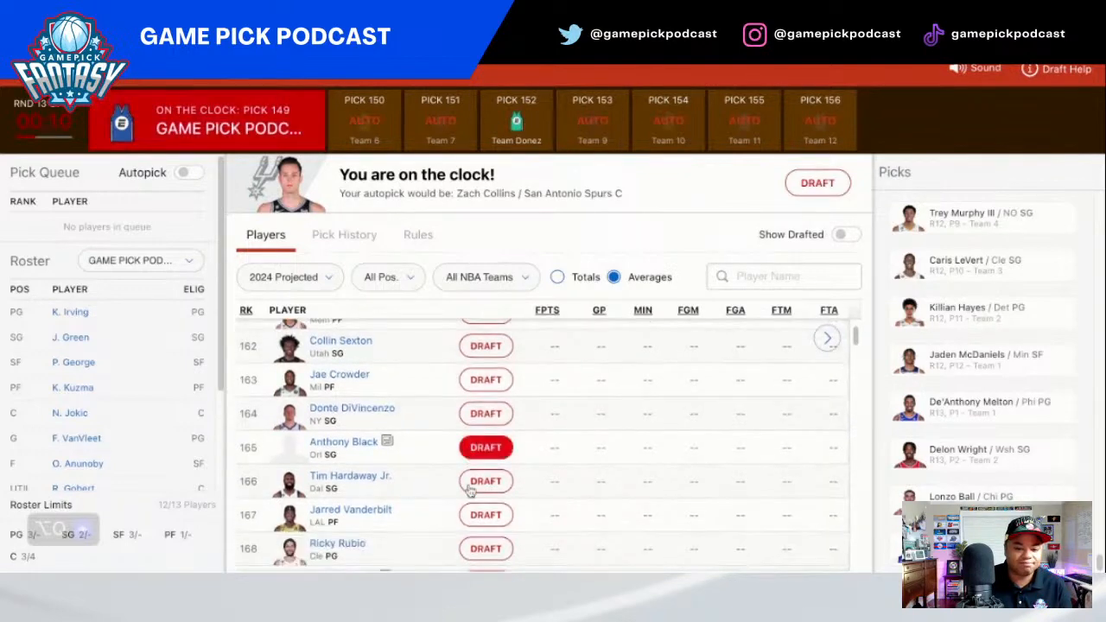
pyautogui.scroll(-3, 471, 490)
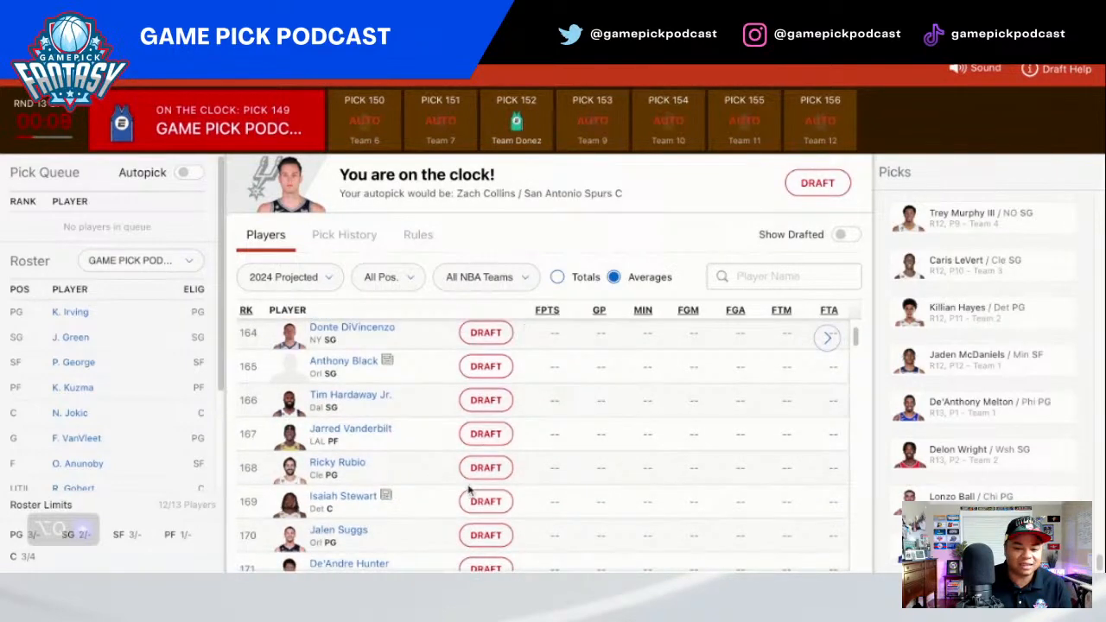
pyautogui.scroll(-2, 471, 492)
pyautogui.scroll(6, 472, 479)
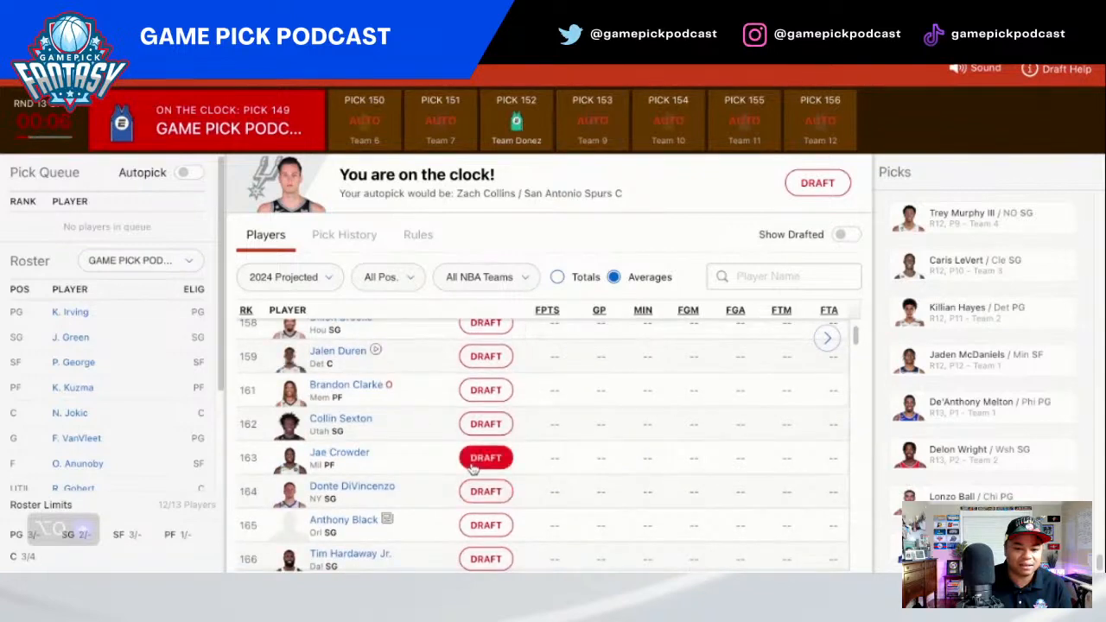
pyautogui.scroll(1, 474, 468)
pyautogui.click(485, 533)
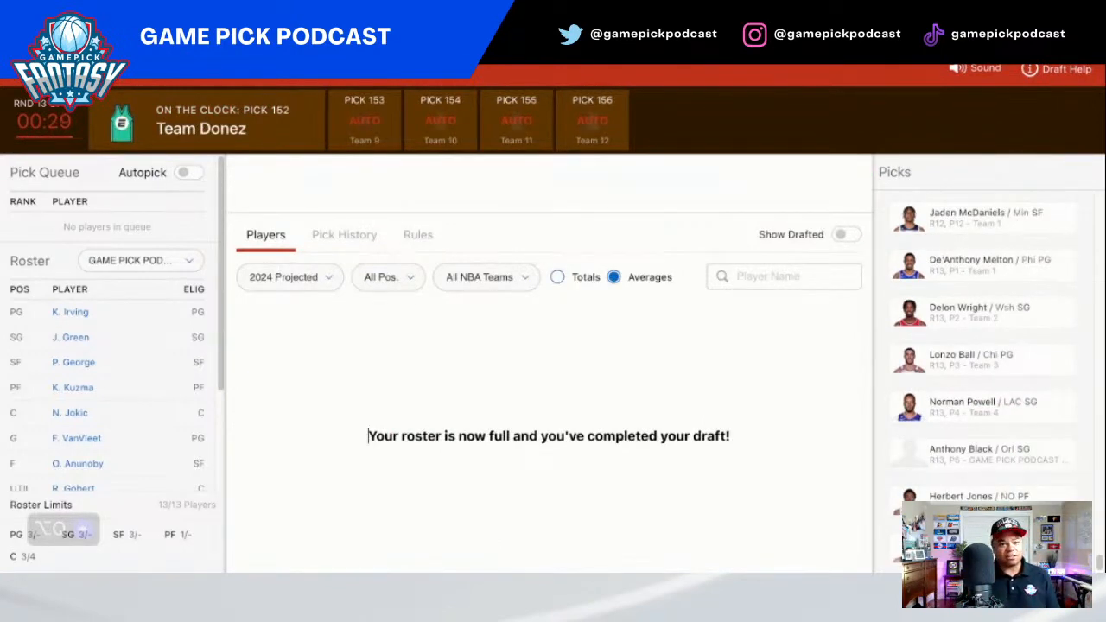
# Step: Check the pick history and review the completed team's full roster in the draft summary, from Nikola Jokic down to Anthony Black
pyautogui.click(344, 235)
pyautogui.click(266, 235)
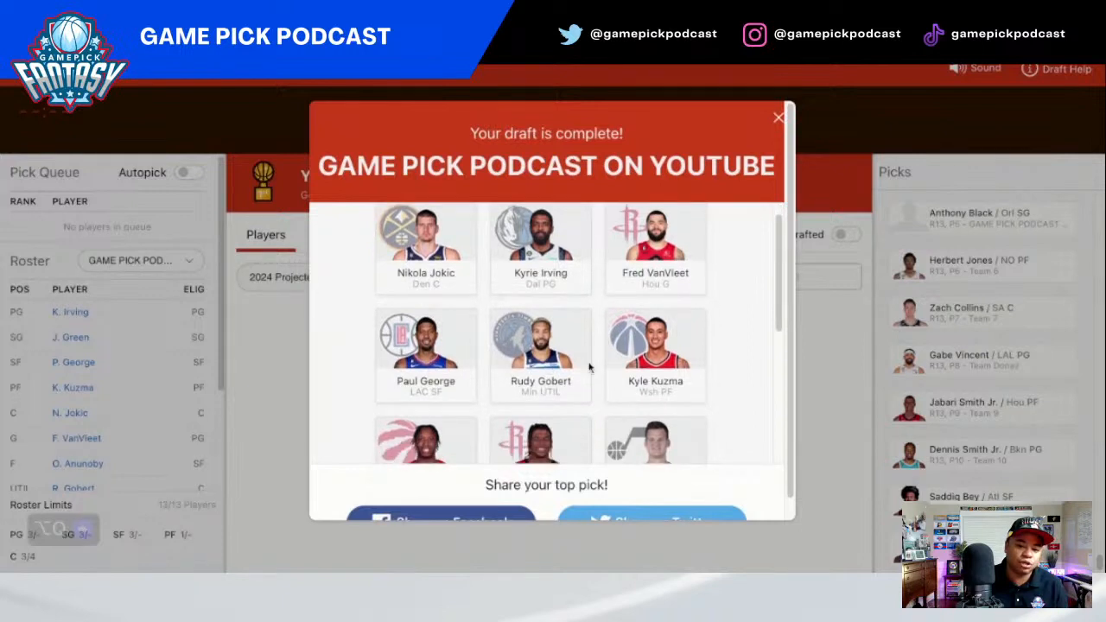
pyautogui.scroll(-2, 605, 380)
pyautogui.scroll(-3, 457, 413)
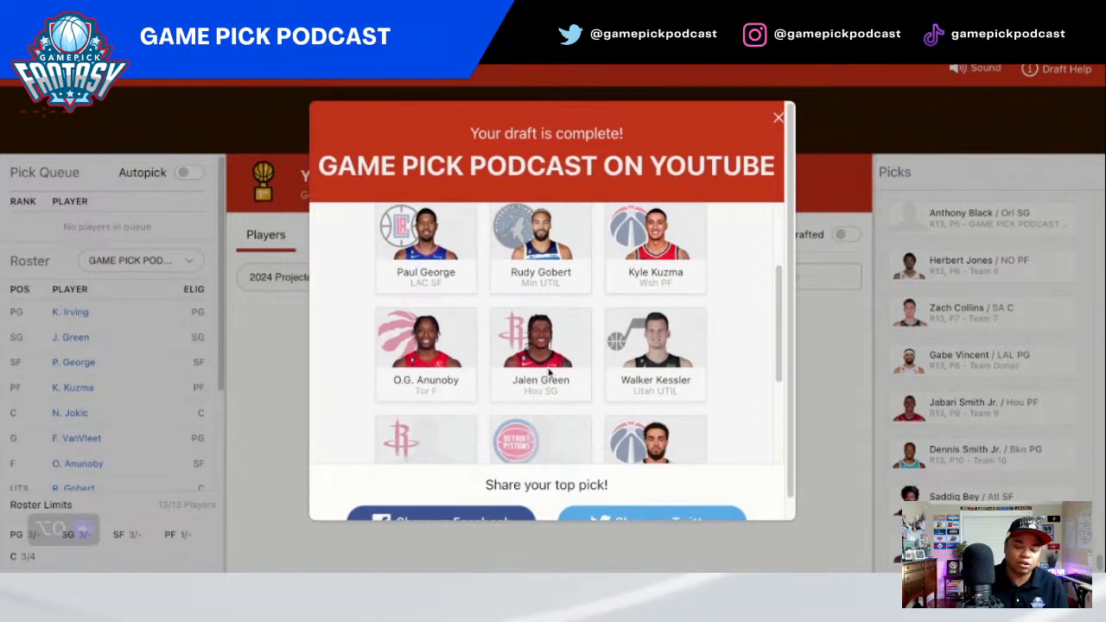
pyautogui.scroll(-1, 547, 369)
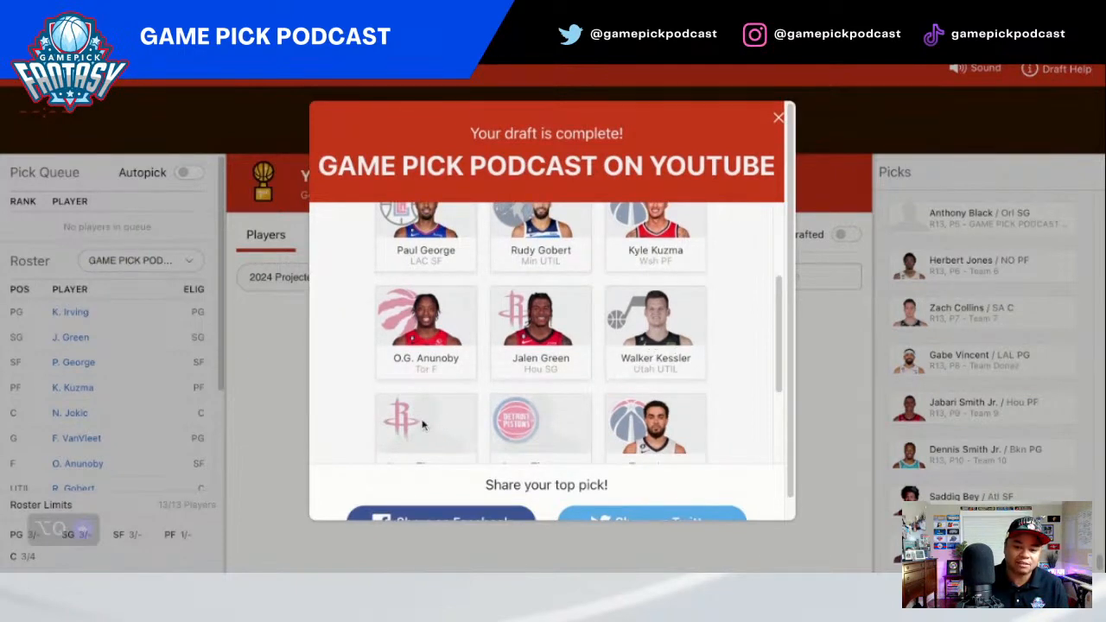
pyautogui.scroll(-1, 428, 422)
pyautogui.scroll(-4, 428, 421)
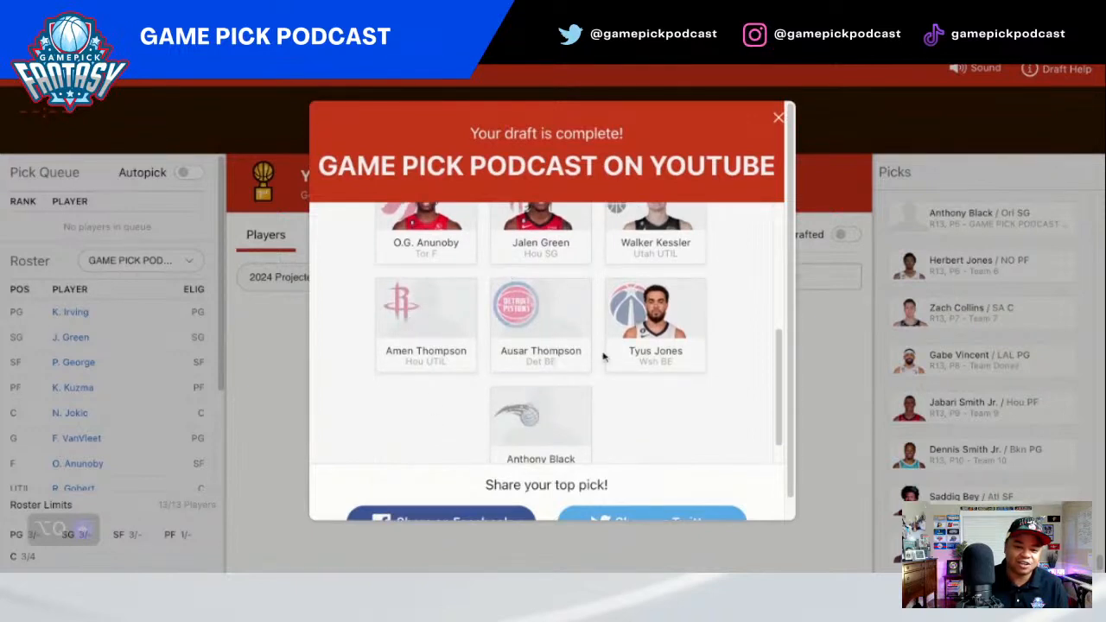
pyautogui.scroll(-2, 654, 428)
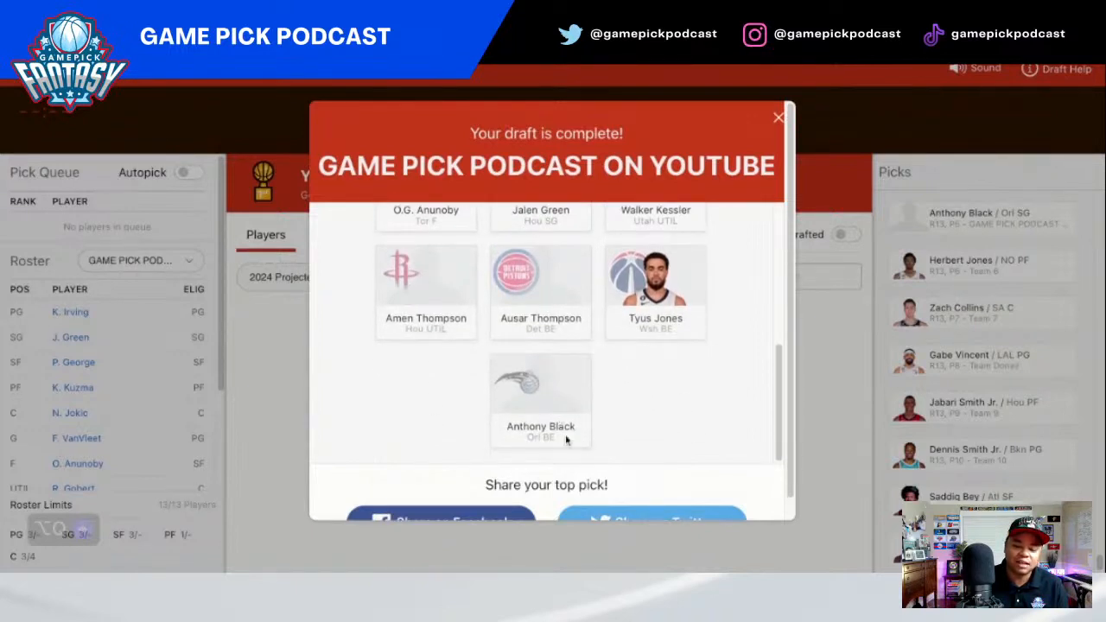